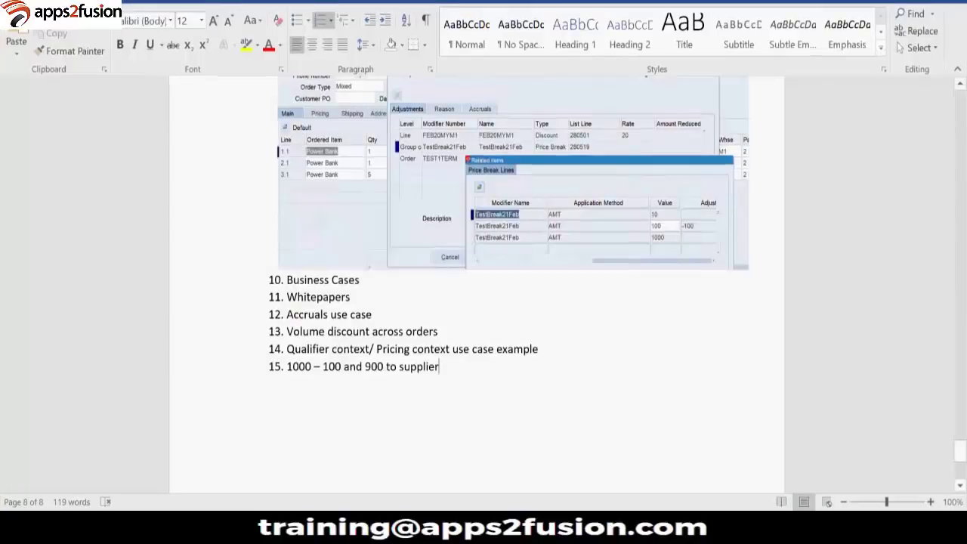
# - Switch to the Oracle Pricing Manager navigator and open the Context and Attributes form under the Attribute Management setup
pyautogui.scroll(-10, 453, 391)
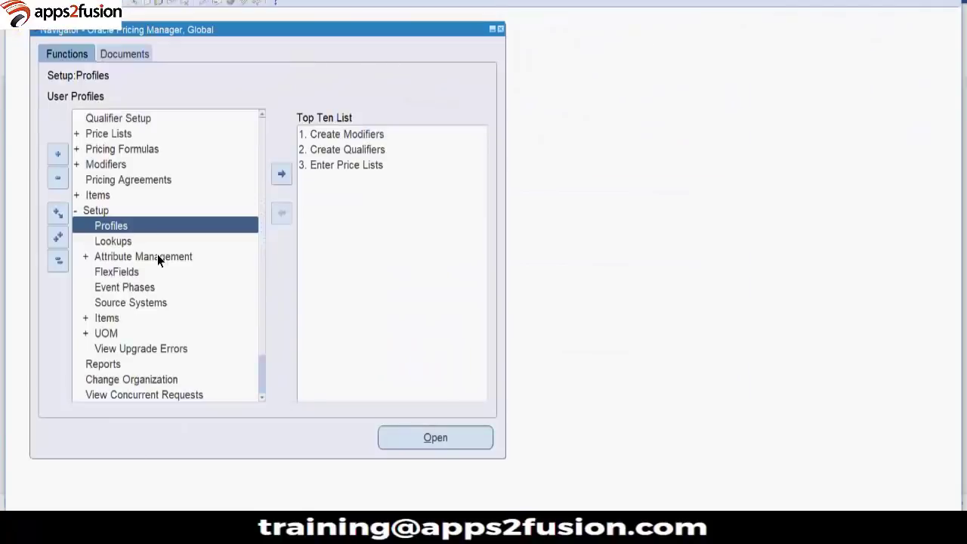
pyautogui.click(159, 258)
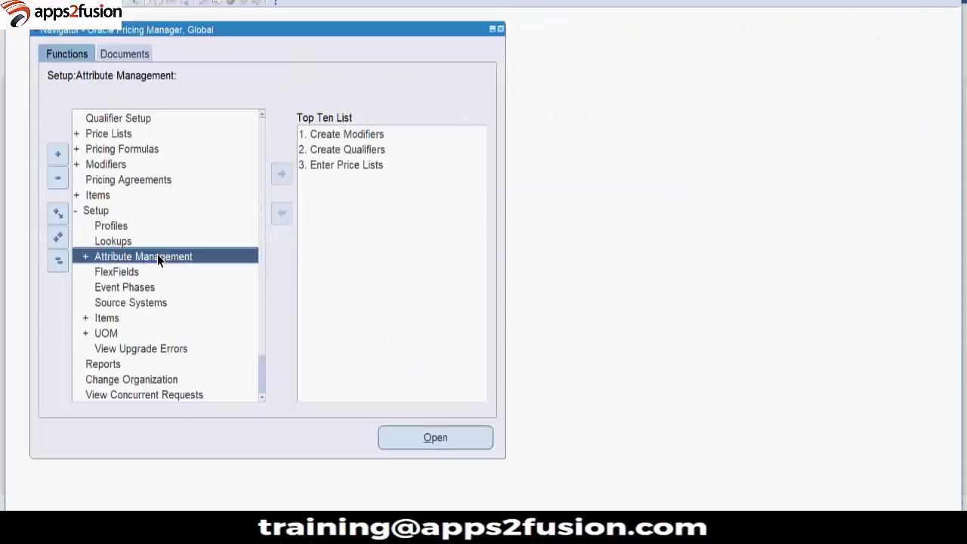
pyautogui.doubleClick(157, 258)
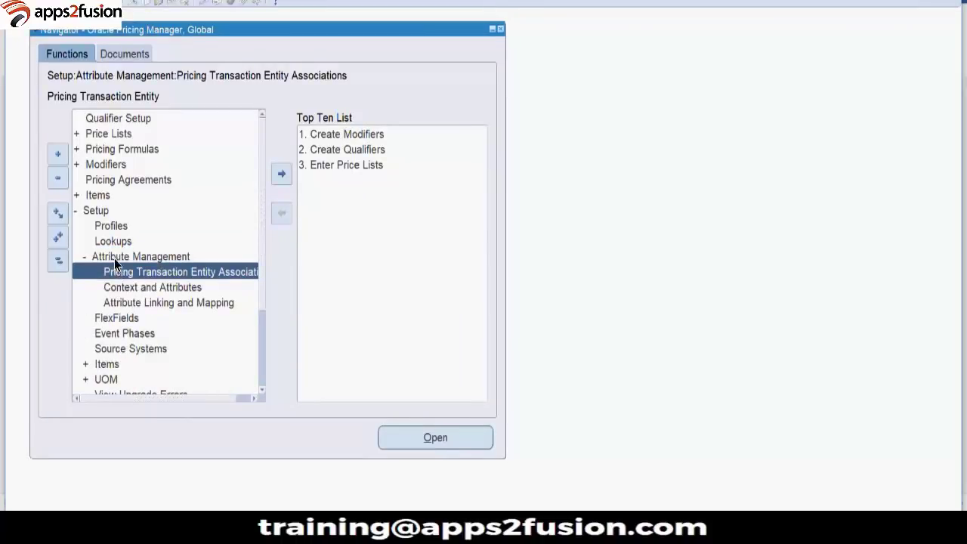
pyautogui.click(148, 289)
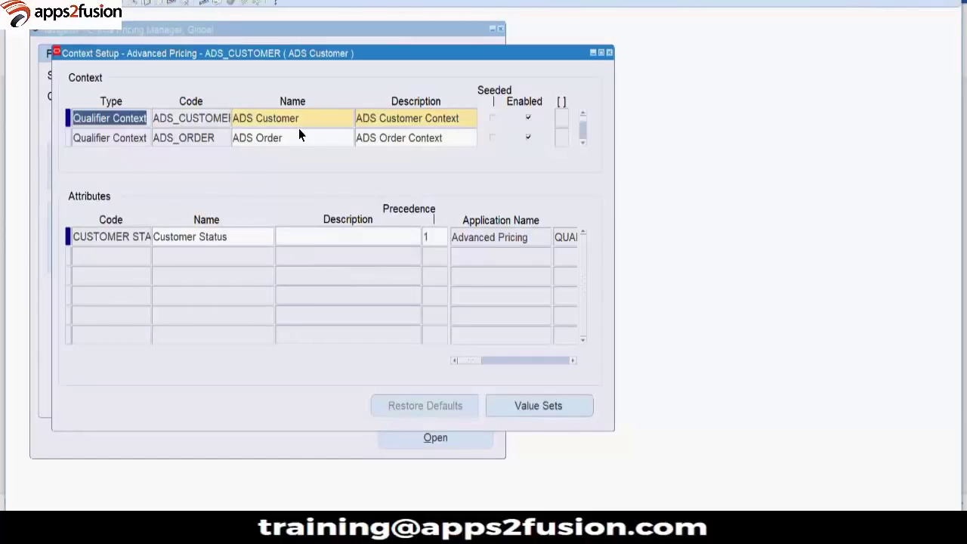
# - Browse the existing qualifier and pricing contexts, examining the attributes defined for each one
pyautogui.click(490, 133)
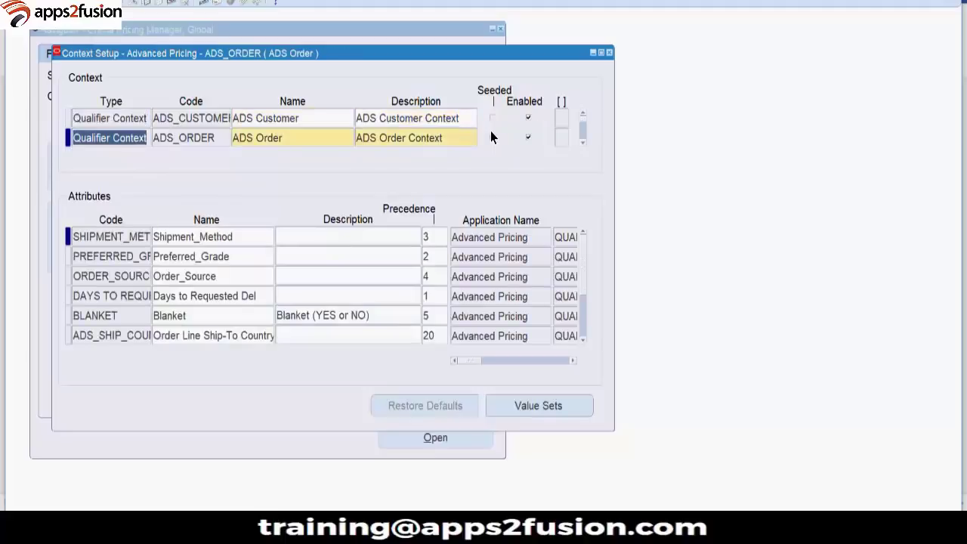
pyautogui.press('Down')
pyautogui.press('Down')
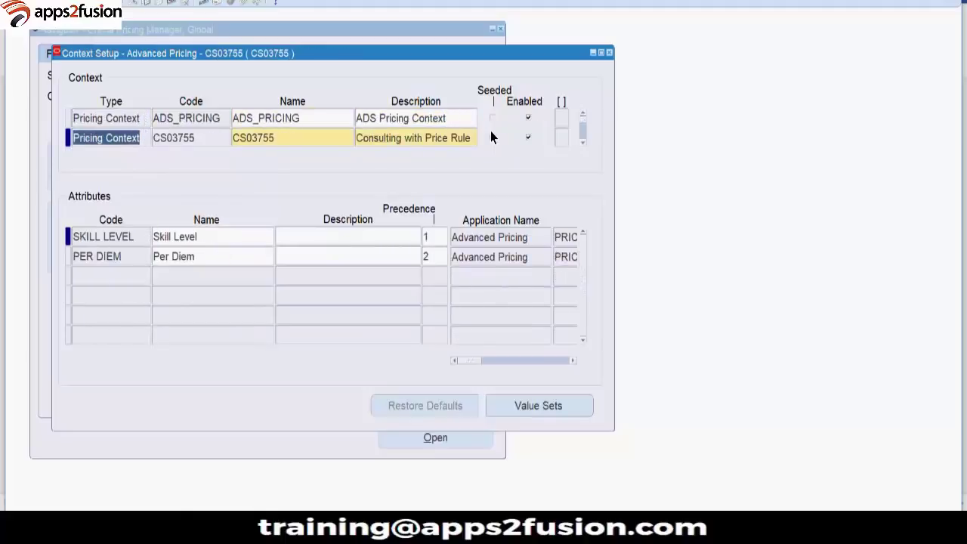
pyautogui.press('Down')
pyautogui.press('Down')
pyautogui.press('Down')
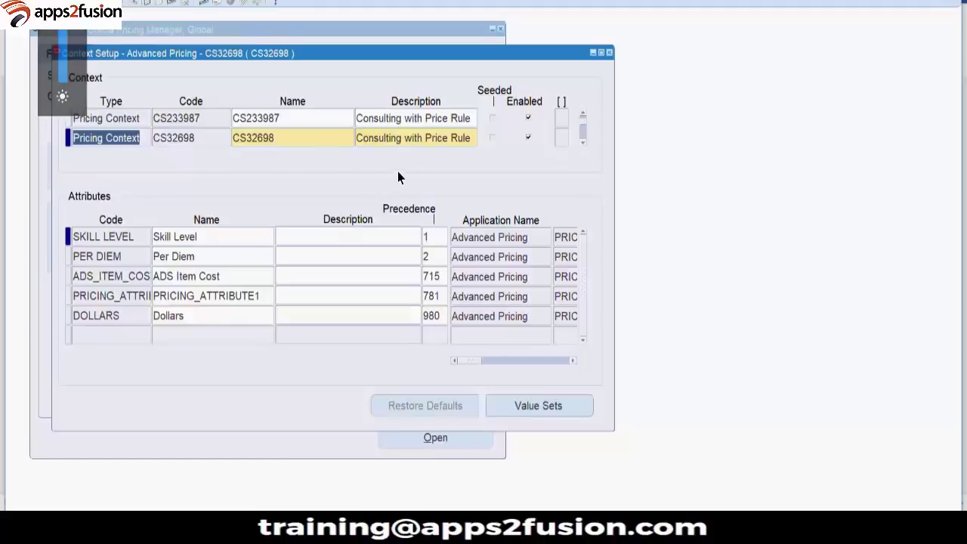
# - Reopen the context setup form with an empty record and bring up the list of context types
pyautogui.click(609, 53)
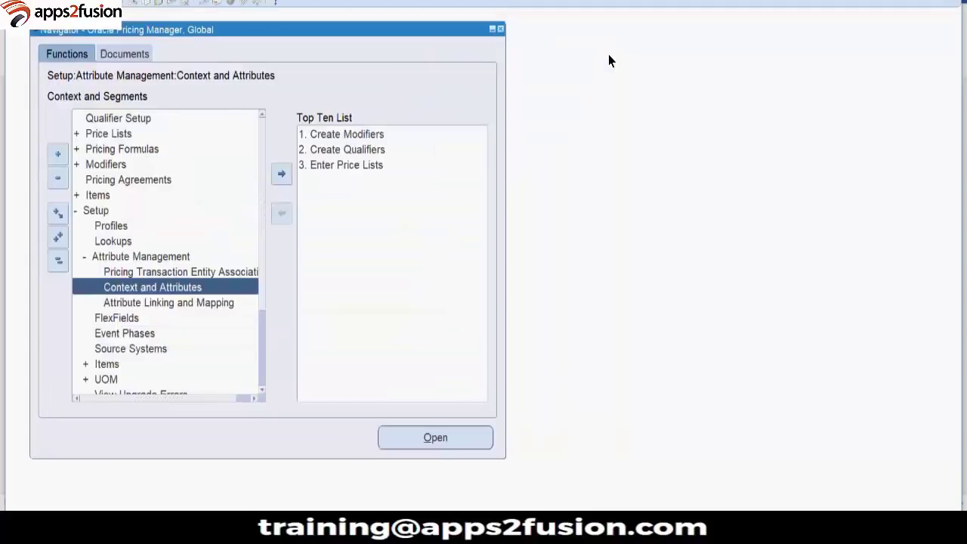
pyautogui.press('Return')
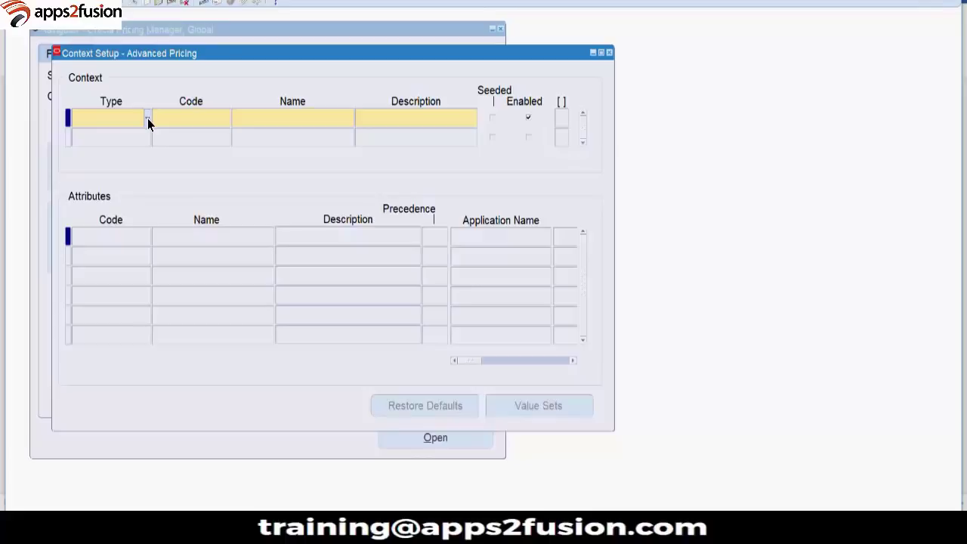
pyautogui.hotkey('ctrl', 'l')
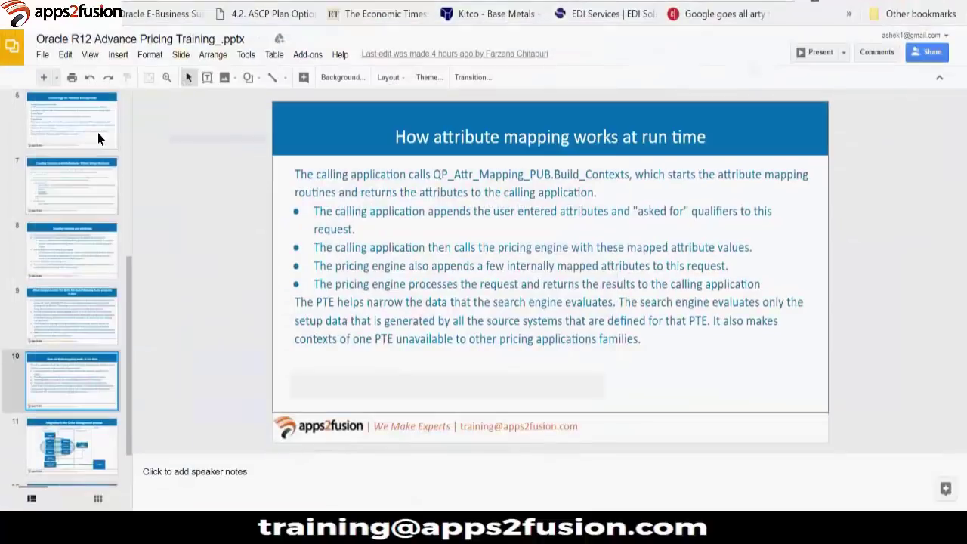
# - In the training presentation, show the slide on creating contexts and attributes for pricing setup windows and highlight the Product Context note
pyautogui.click(111, 136)
pyautogui.click(103, 211)
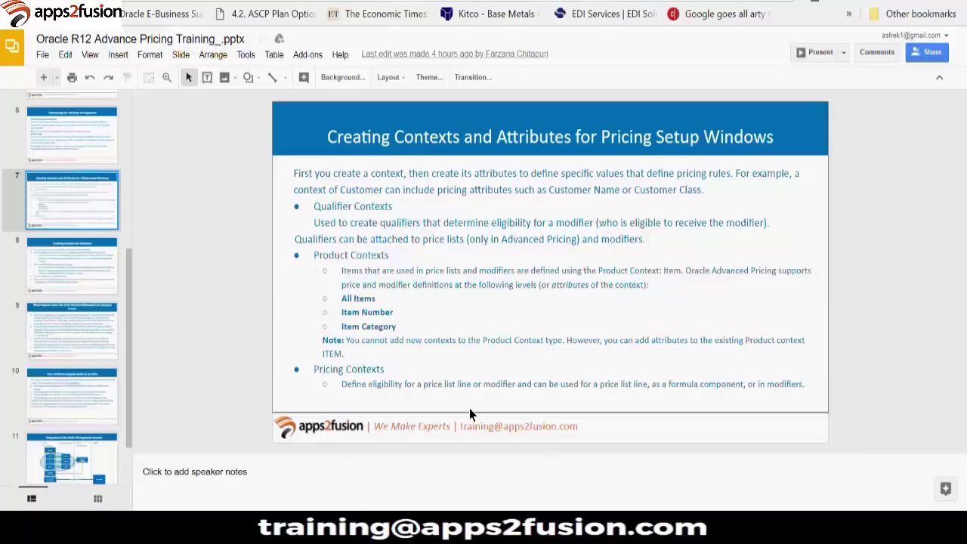
pyautogui.moveTo(346, 340); pyautogui.dragTo(357, 357)
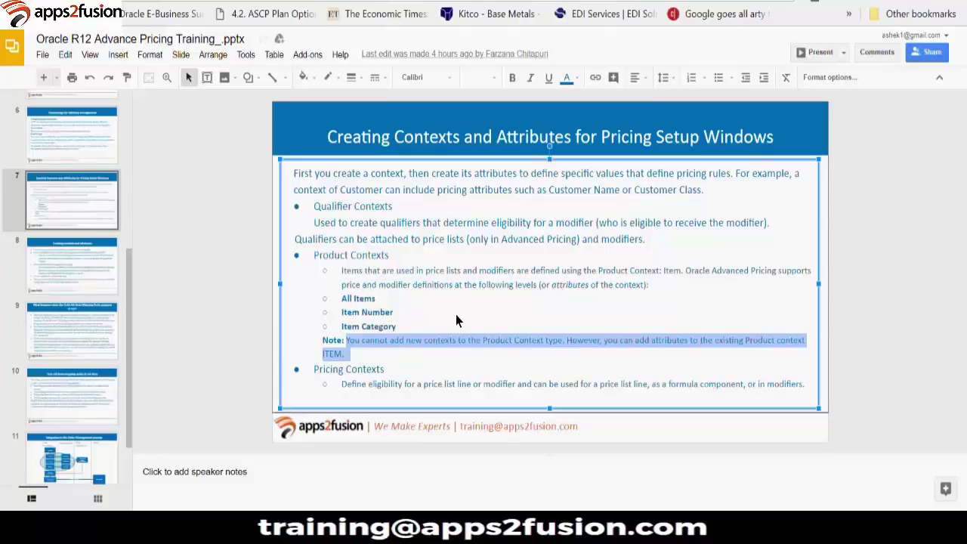
# - Back in the context setup form, set the new context's type to Pricing Context and its code to MYCONTEXT
pyautogui.hotkey('alt', 'Tab')
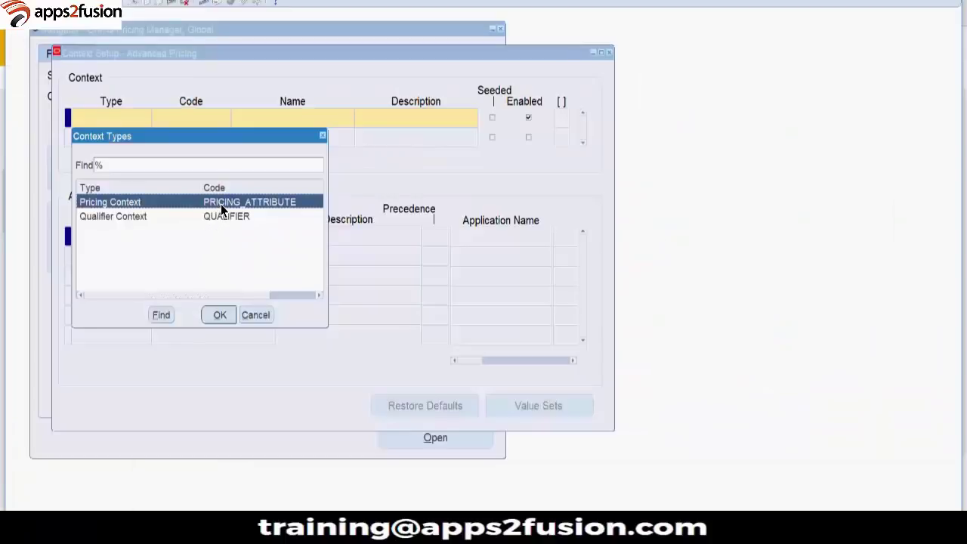
pyautogui.doubleClick(221, 204)
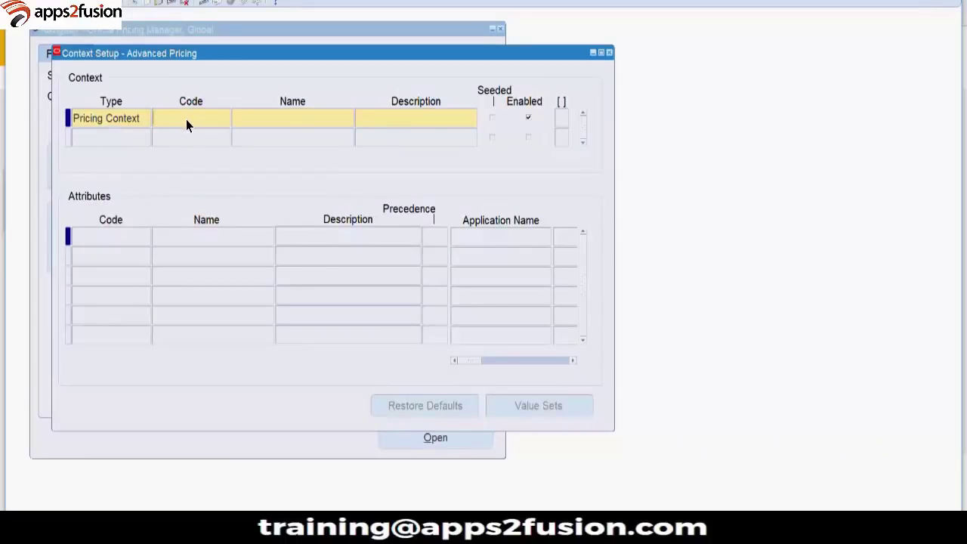
pyautogui.write('MYCONTEXT')
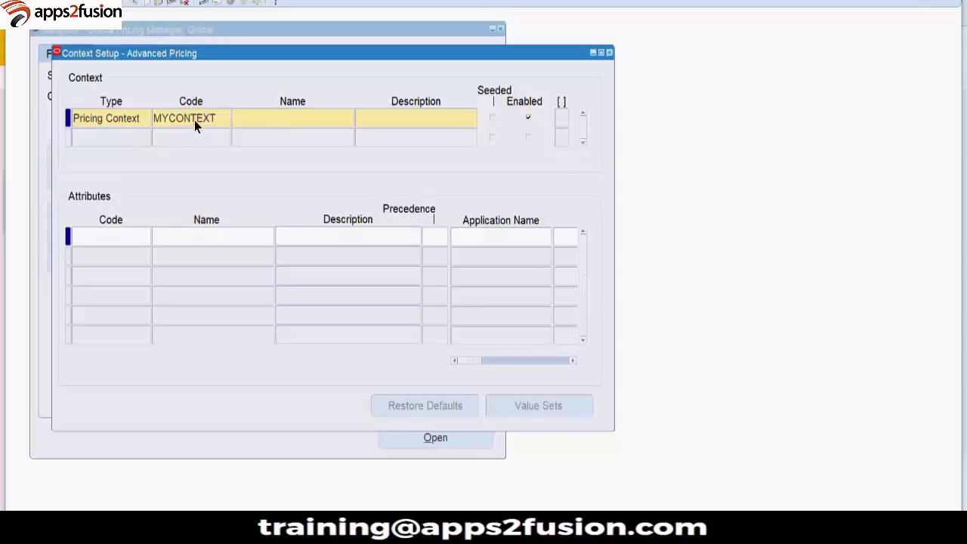
pyautogui.moveTo(153, 118); pyautogui.dragTo(213, 116)
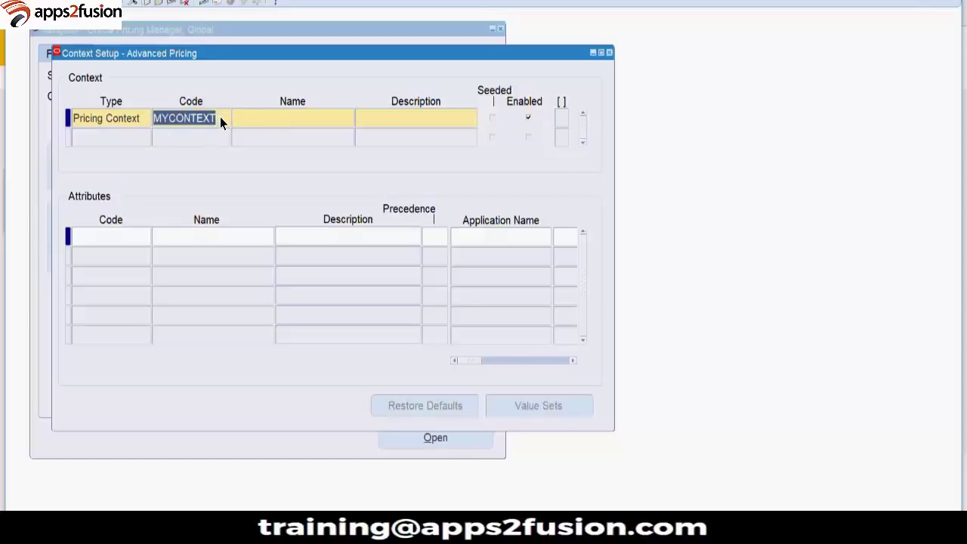
# - Name the context "My Attributes for Pricing" and describe it as "My Attributes for Pricing for Special VIP Customer"
pyautogui.click(278, 122)
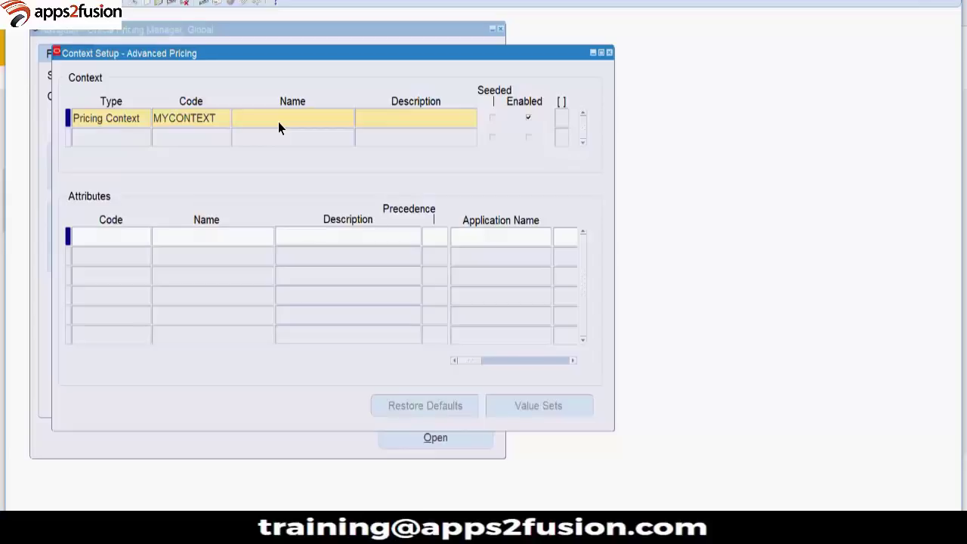
pyautogui.write('My Attributes for Pricing')
pyautogui.moveTo(233, 118); pyautogui.dragTo(387, 117)
pyautogui.hotkey('ctrl', 'c')
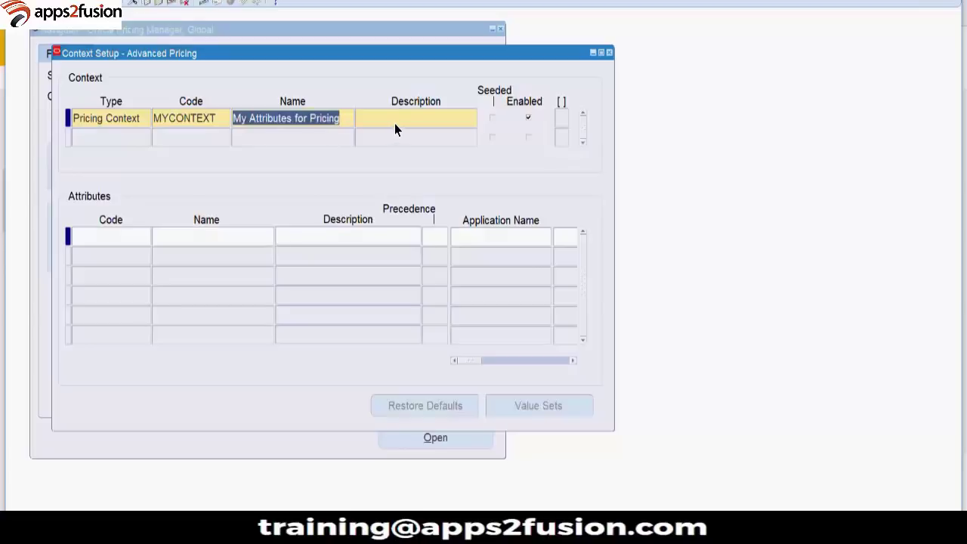
pyautogui.click(393, 125)
pyautogui.hotkey('ctrl', 'v')
pyautogui.write('for')
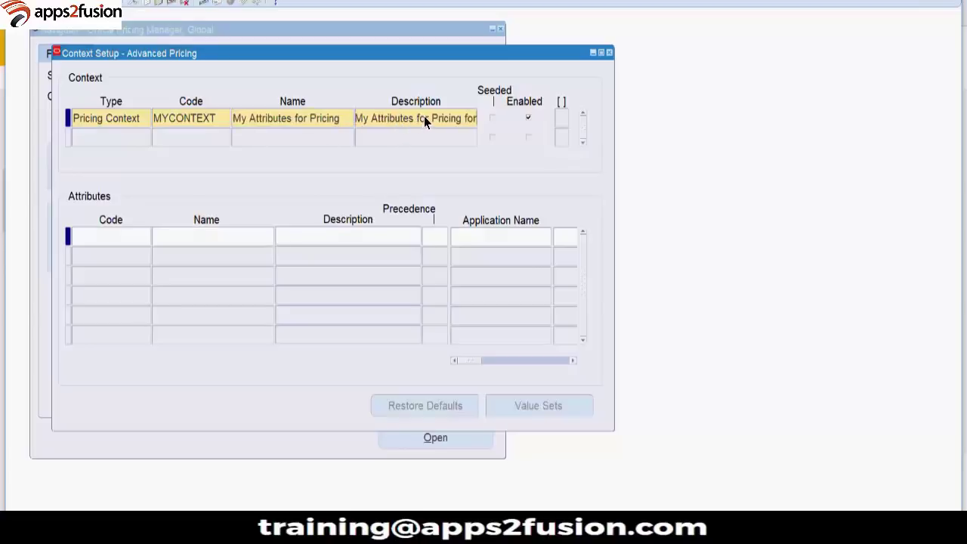
pyautogui.write(' Sp')
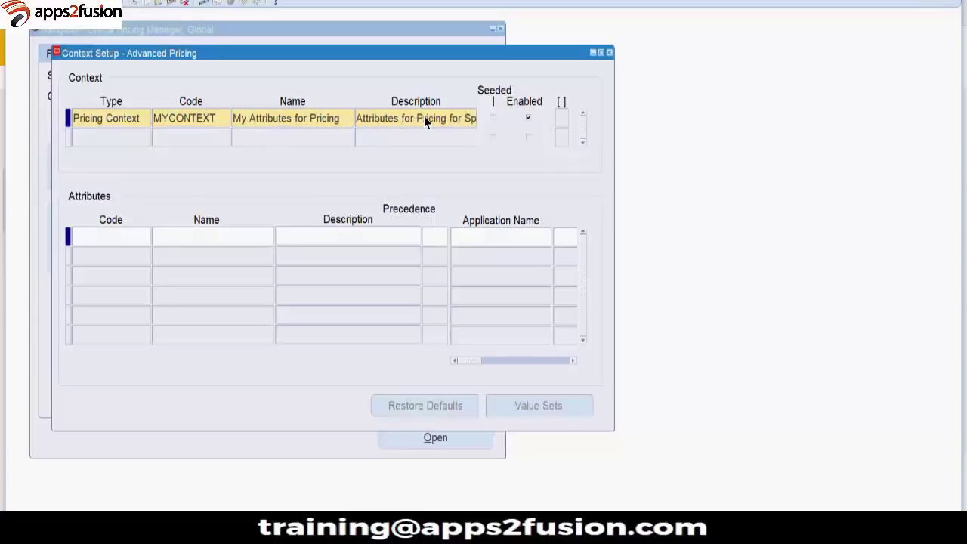
pyautogui.write('ecial')
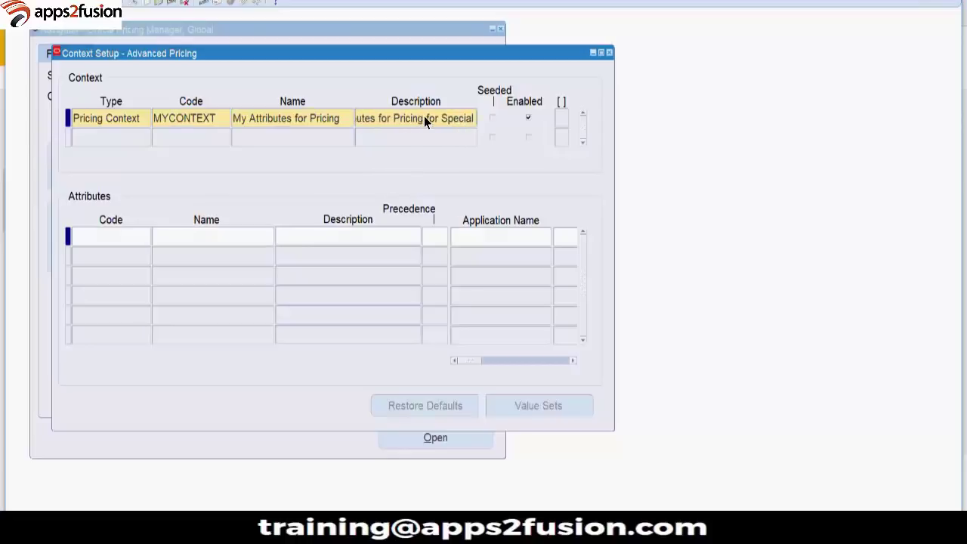
pyautogui.write(' VIP Customer')
pyautogui.hotkey('shift', 'Home')
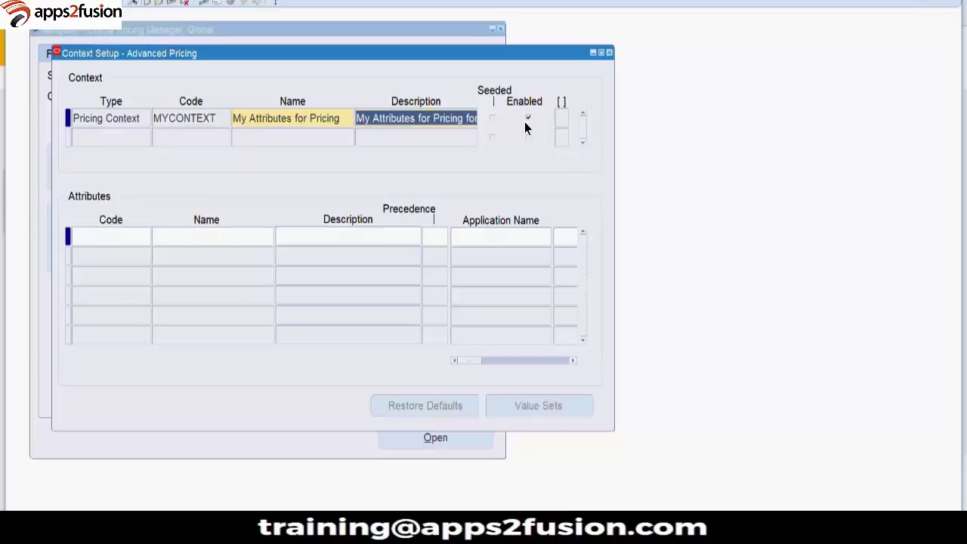
# - Add an attribute to MYCONTEXT with code FIRST, name "Special Identifier" and precedence 1
pyautogui.click(133, 239)
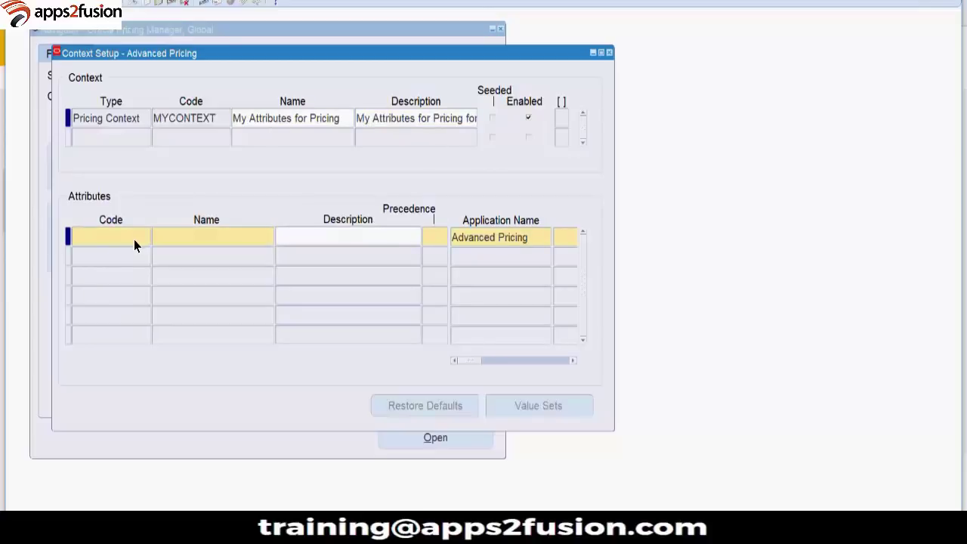
pyautogui.write('FIRST')
pyautogui.write('Special ')
pyautogui.write('Identi')
pyautogui.write('fier')
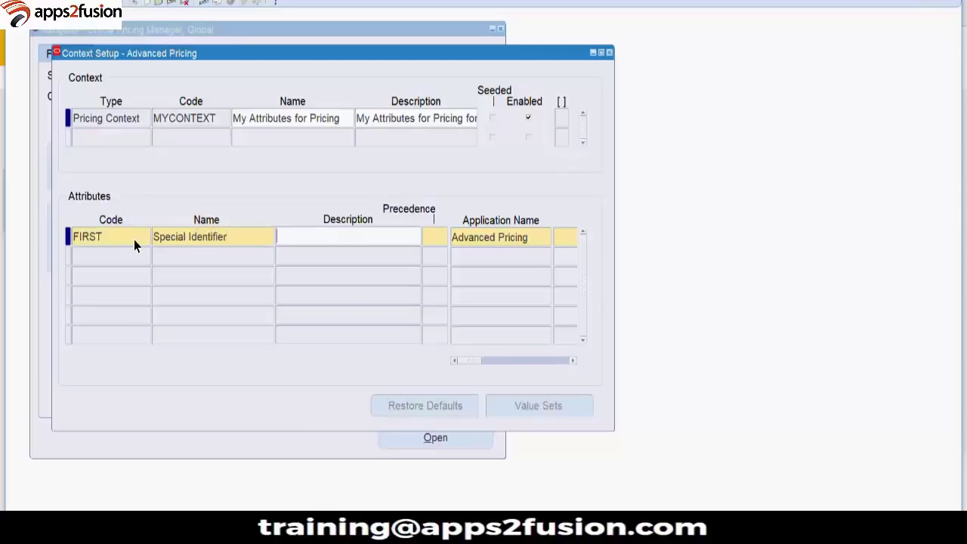
pyautogui.click(428, 233)
pyautogui.write('1')
pyautogui.press('Tab')
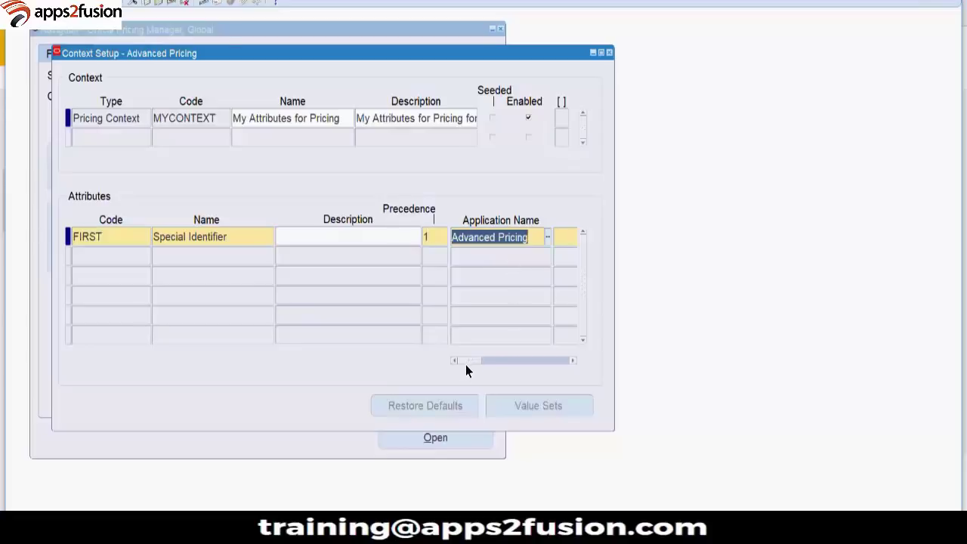
# - Open the list of applications for the FIRST attribute's application name and search it for %Customer%
pyautogui.click(571, 360)
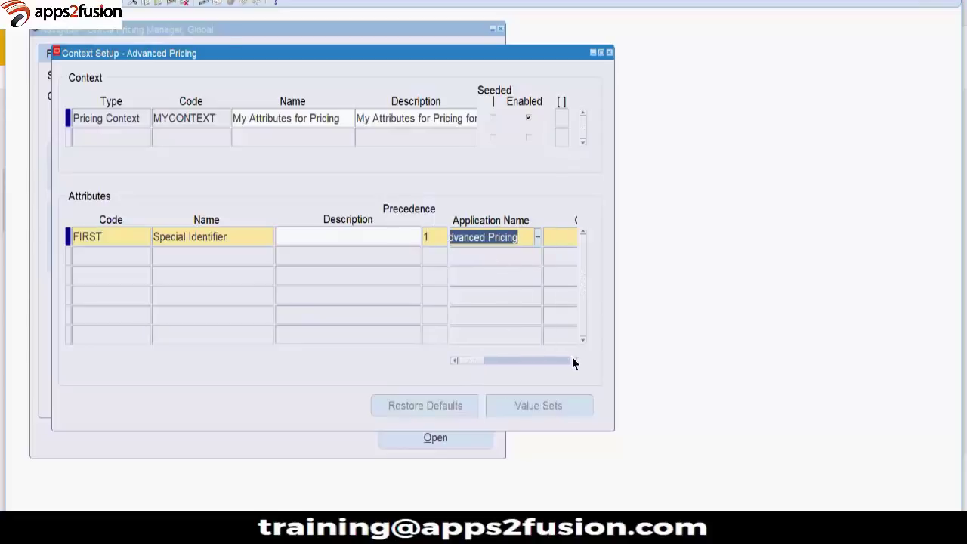
pyautogui.click(536, 237)
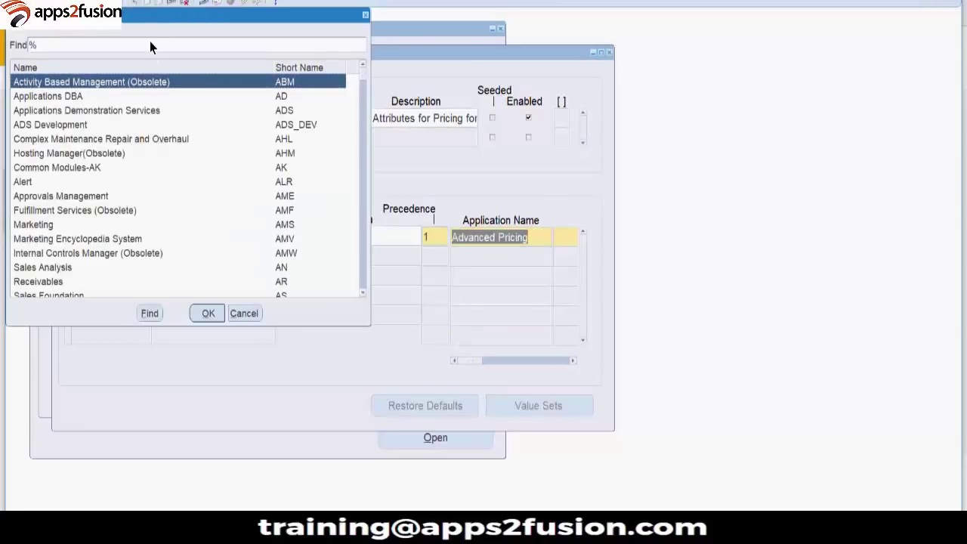
pyautogui.moveTo(183, 16); pyautogui.dragTo(522, 160)
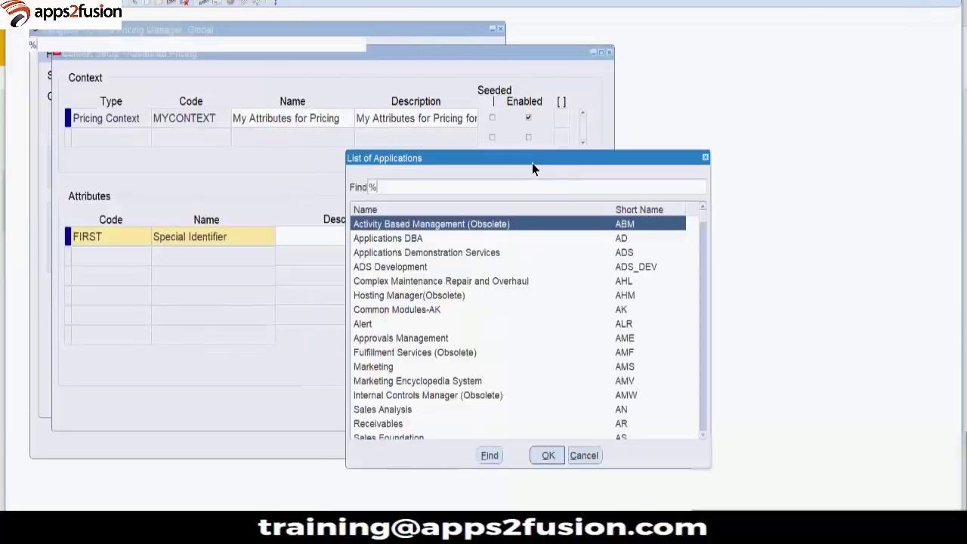
pyautogui.write('Cu')
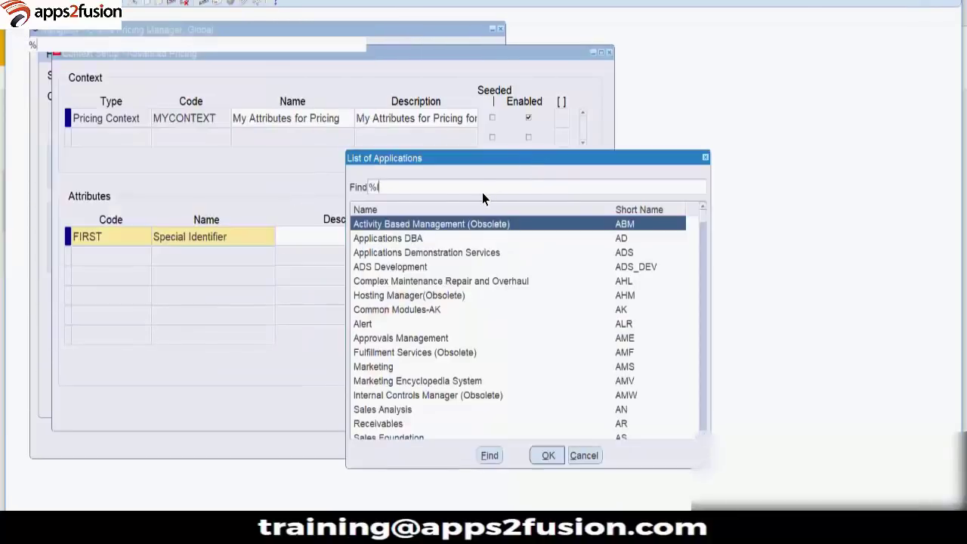
pyautogui.write('stomer%')
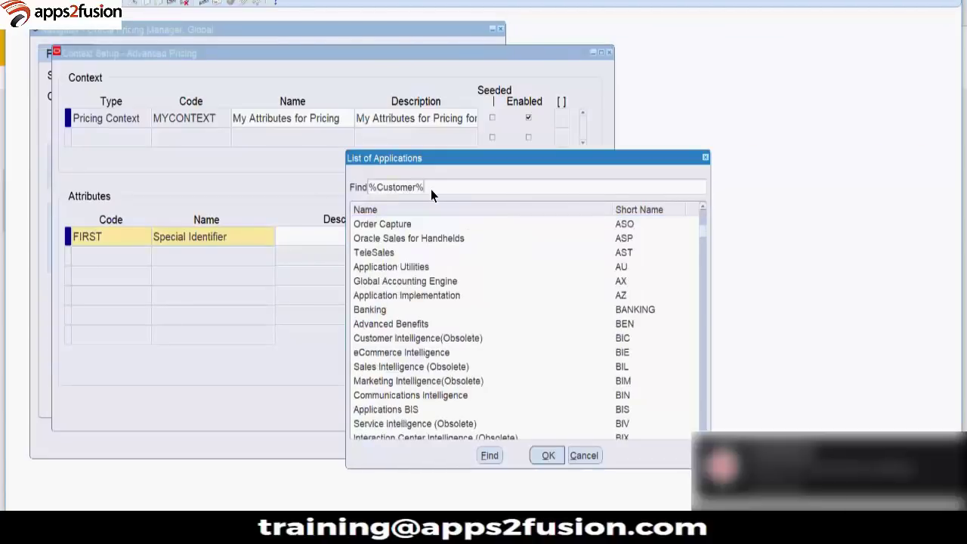
pyautogui.press('Return')
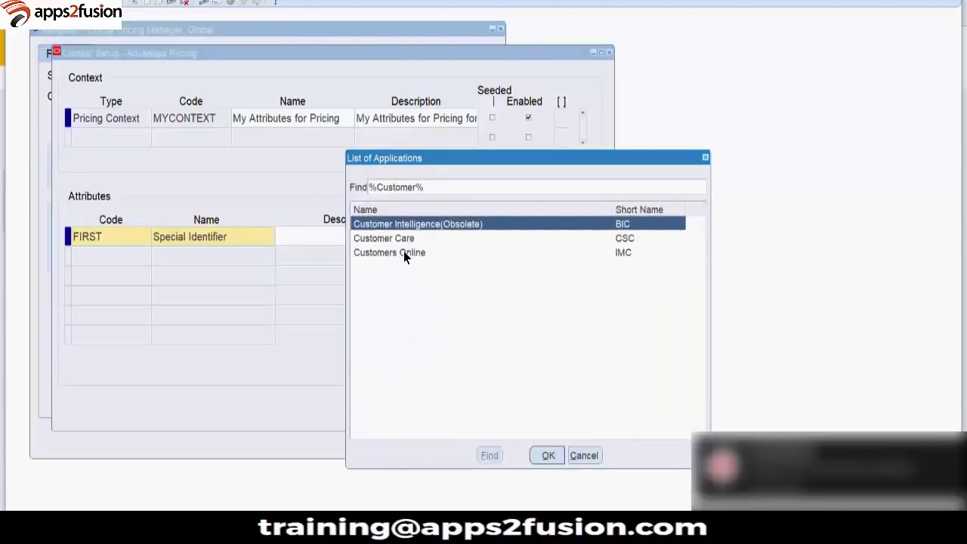
# - Search the list of applications for %TCA% and again for %Customer%
pyautogui.click(395, 187)
pyautogui.write('TCA%')
pyautogui.press('Return')
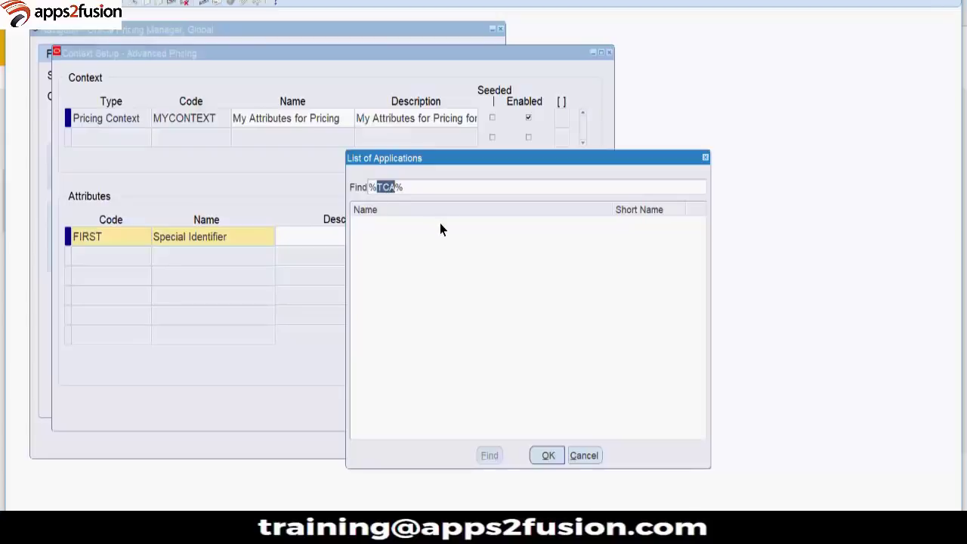
pyautogui.write('Customer')
pyautogui.press('Return')
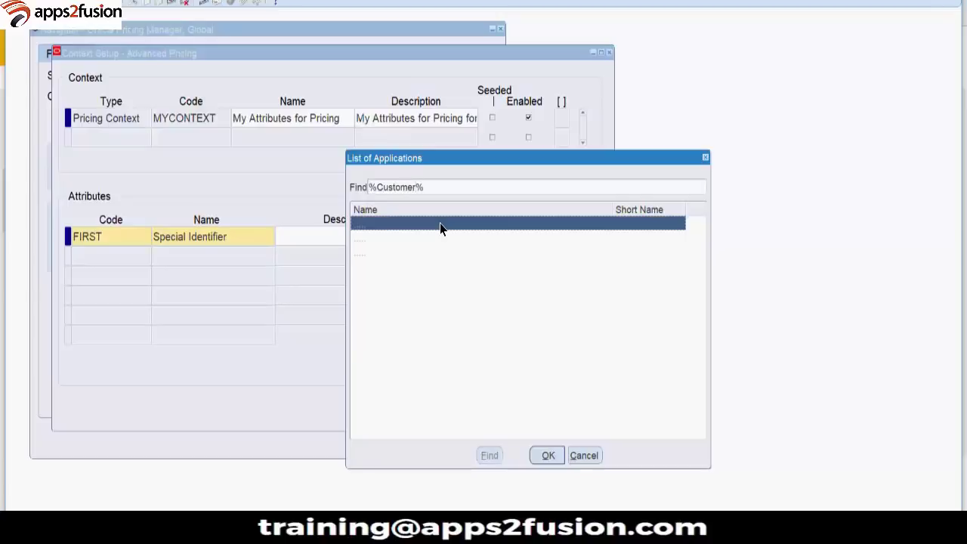
# - Search the list of applications for %Account%
pyautogui.doubleClick(392, 187)
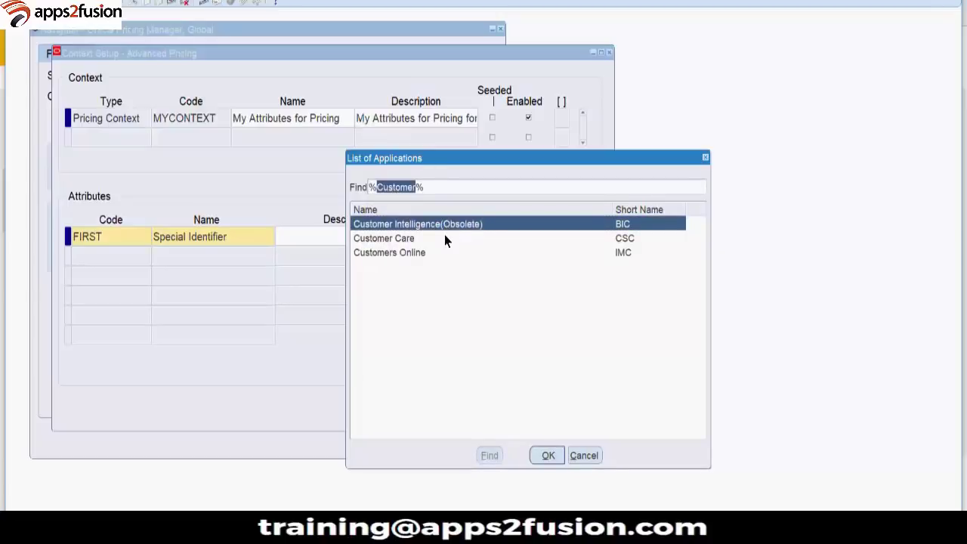
pyautogui.write('A%')
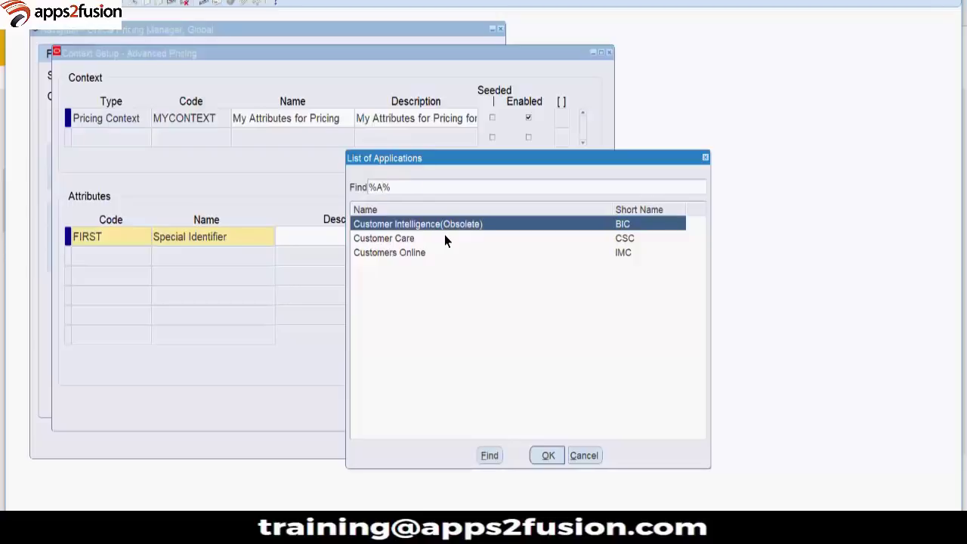
pyautogui.write('ccpo')
pyautogui.press('BackSpace')
pyautogui.press('BackSpace')
pyautogui.write('ount')
pyautogui.press('Return')
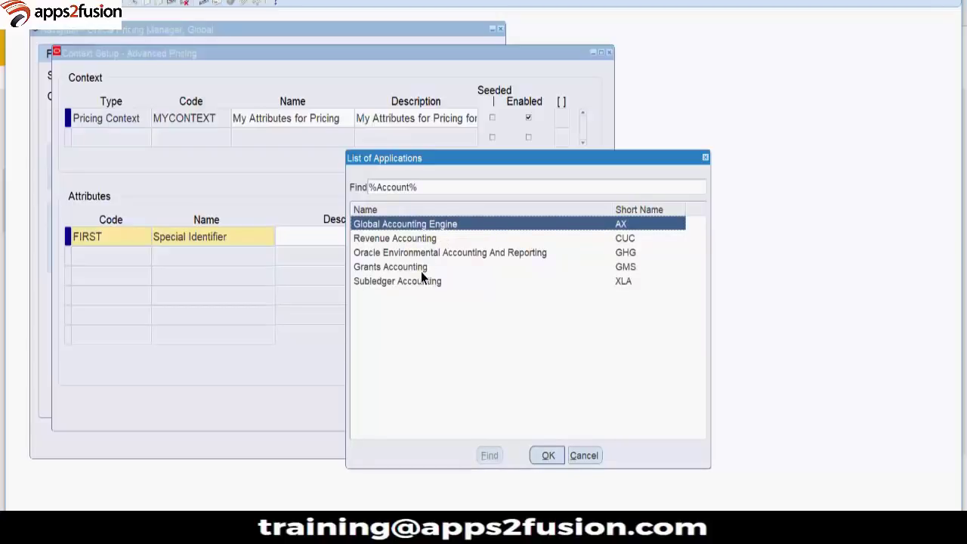
# - Search the applications for %Inven% and set Inventory as the FIRST attribute's application name
pyautogui.doubleClick(398, 187)
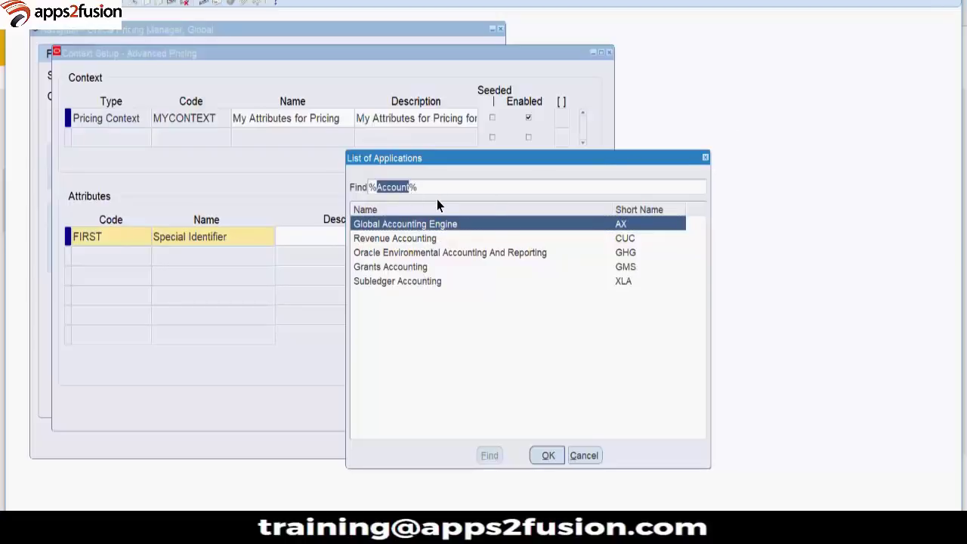
pyautogui.write('Inven%')
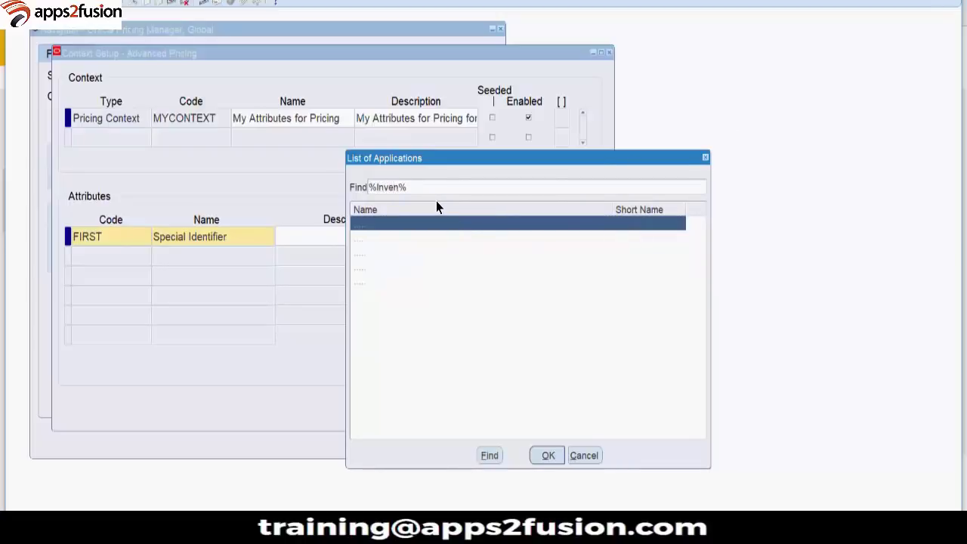
pyautogui.doubleClick(395, 253)
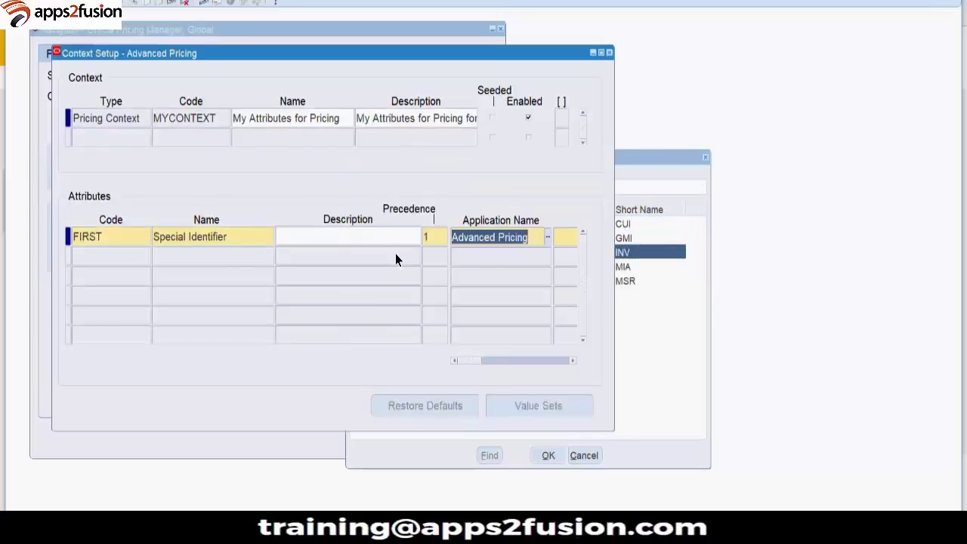
pyautogui.press('Tab')
pyautogui.moveTo(479, 361)
pyautogui.mouseDown()
pyautogui.moveTo(465, 361)
pyautogui.moveTo(476, 364)
pyautogui.mouseUp()
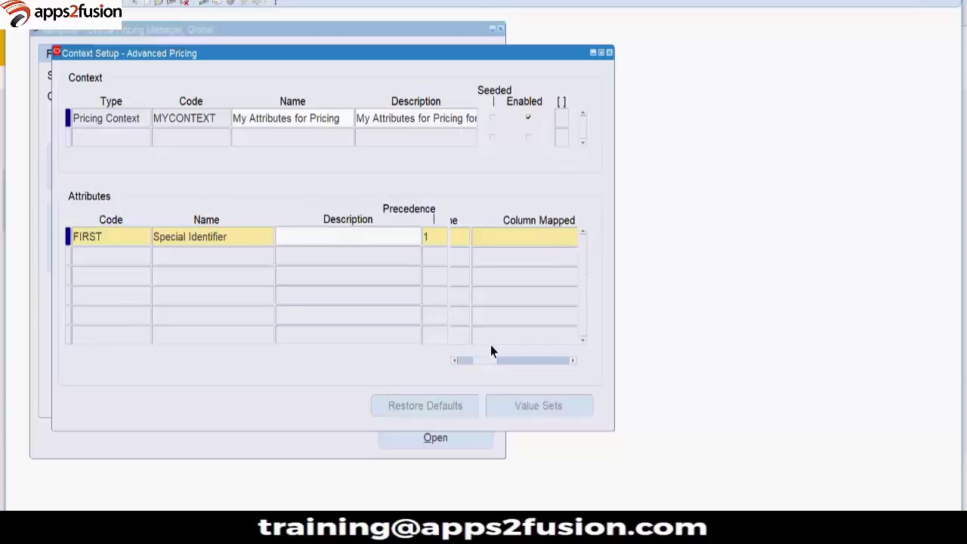
# - Browse the available attribute mapping columns and map the FIRST attribute to PRICING_ATTRIBUTE1
pyautogui.doubleClick(521, 242)
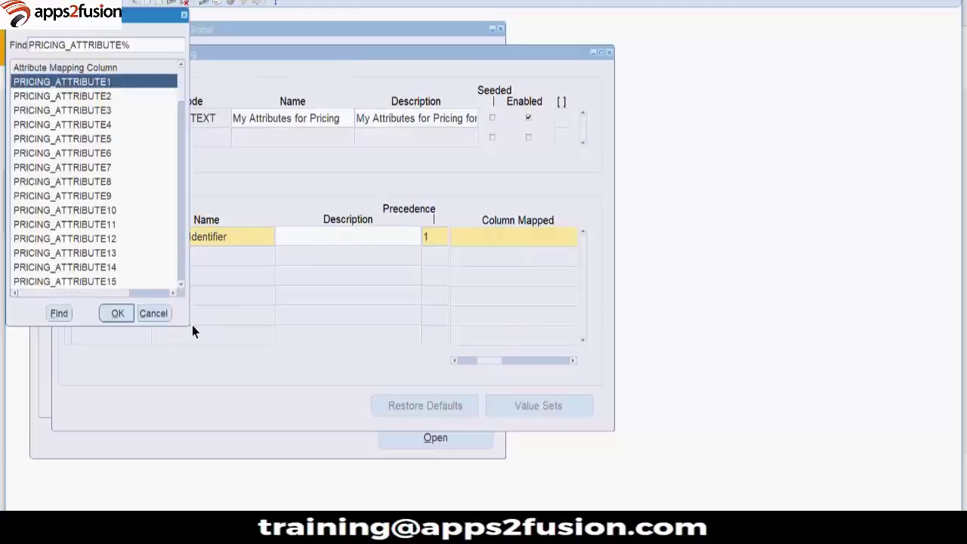
pyautogui.moveTo(187, 325); pyautogui.dragTo(846, 511)
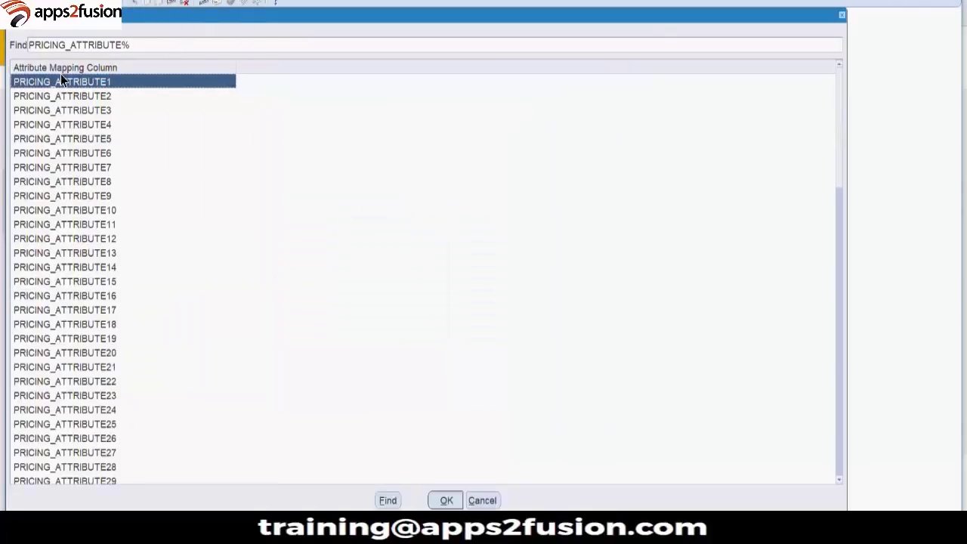
pyautogui.scroll(-7, 96, 226)
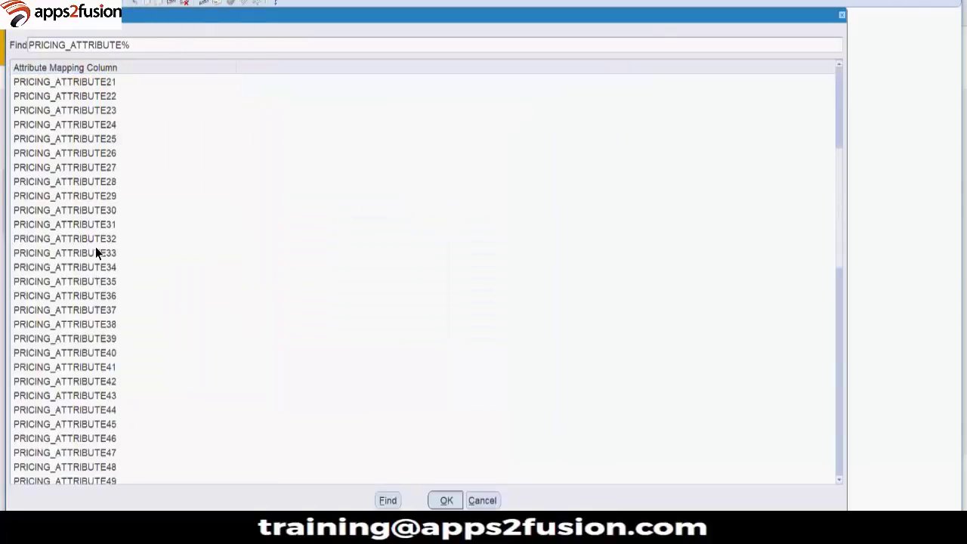
pyautogui.scroll(-15, 96, 247)
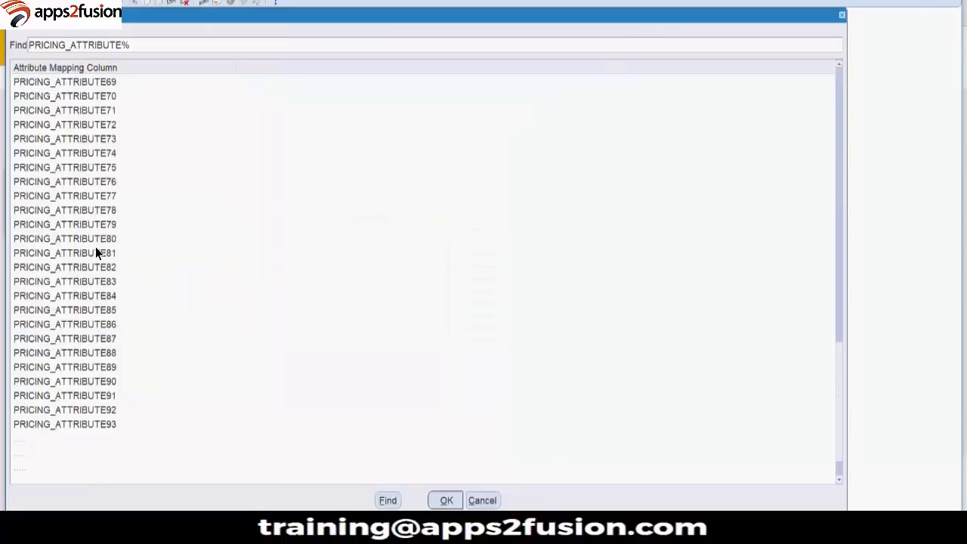
pyautogui.scroll(-1, 95, 247)
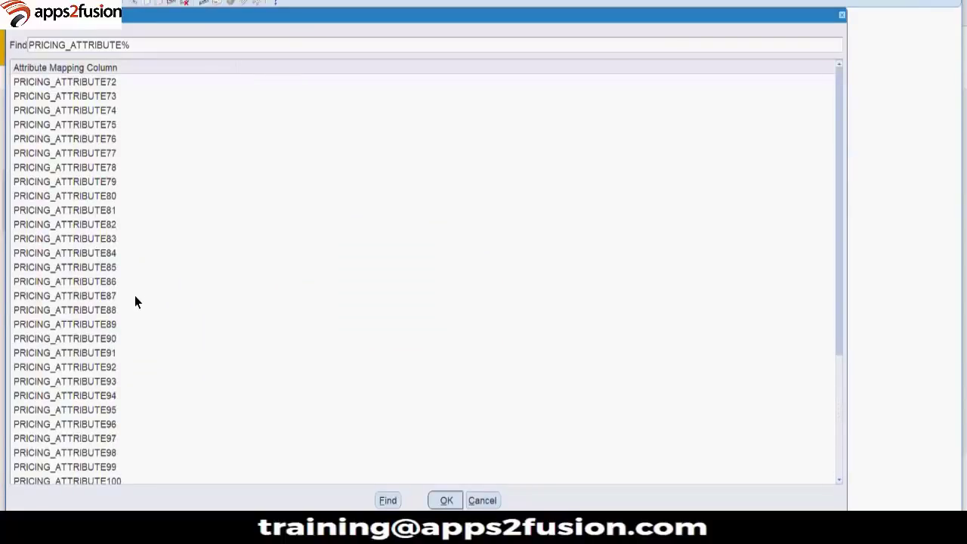
pyautogui.scroll(20, 108, 410)
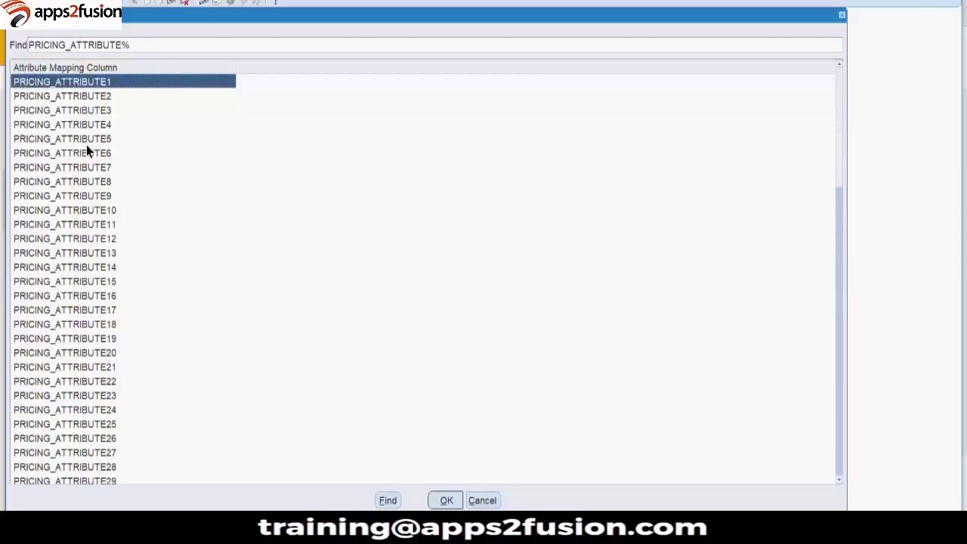
pyautogui.press('Escape')
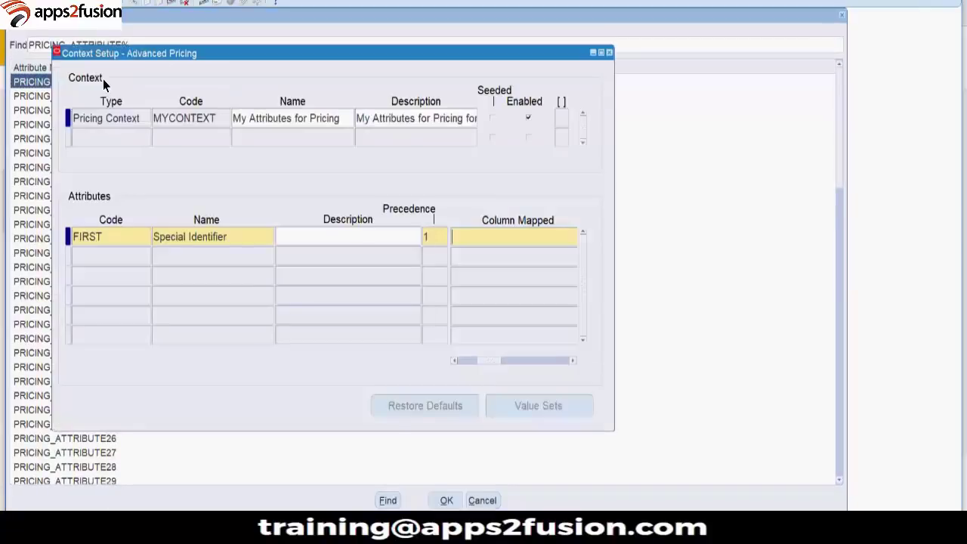
pyautogui.press('Tab')
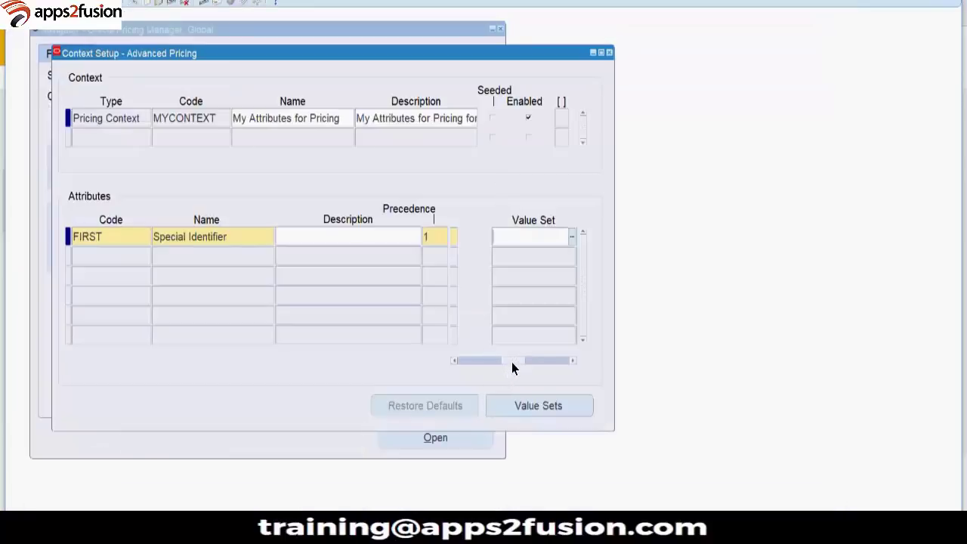
# - Check the FIRST attribute's value set, datatype and application columns, and save the attribute without a value set
pyautogui.moveTo(511, 362); pyautogui.dragTo(521, 363)
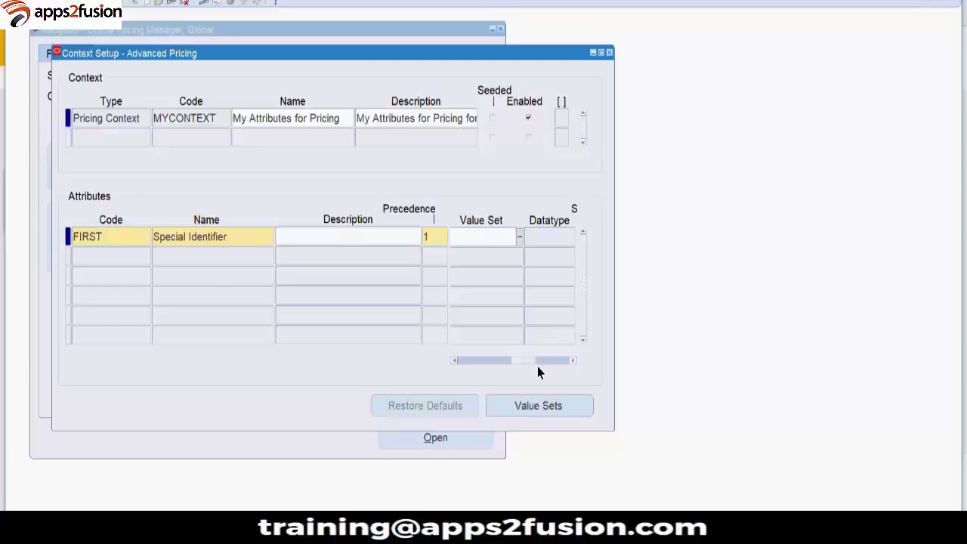
pyautogui.moveTo(517, 364); pyautogui.dragTo(410, 352)
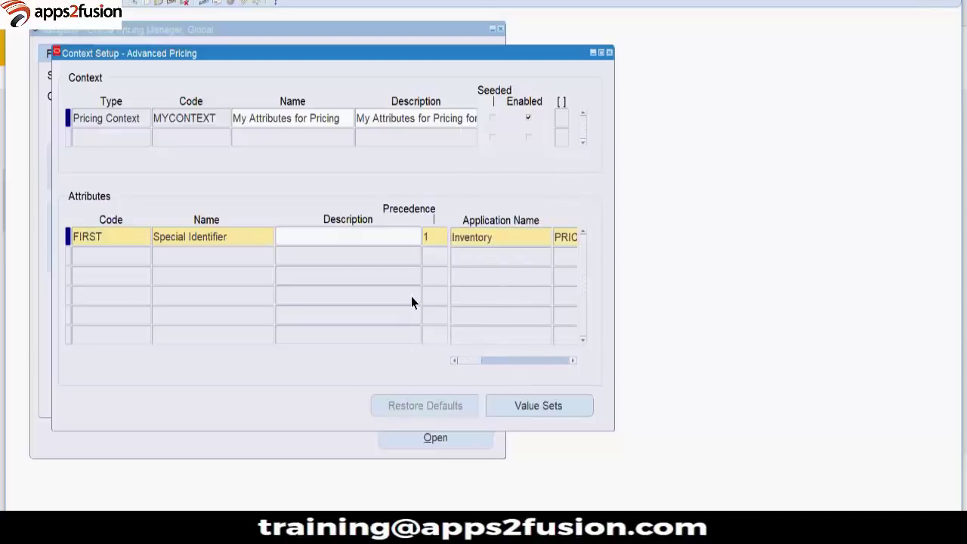
pyautogui.press('Tab')
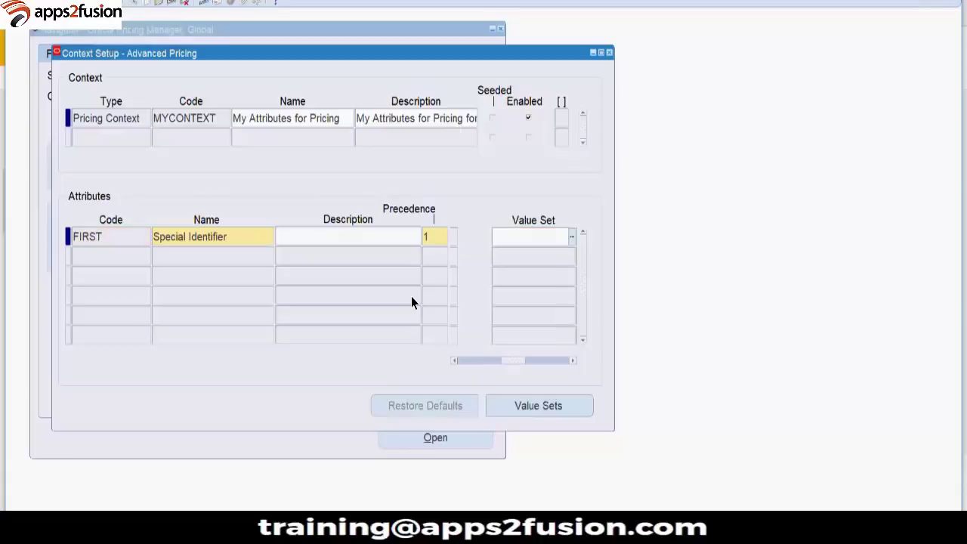
pyautogui.moveTo(521, 364); pyautogui.dragTo(442, 361)
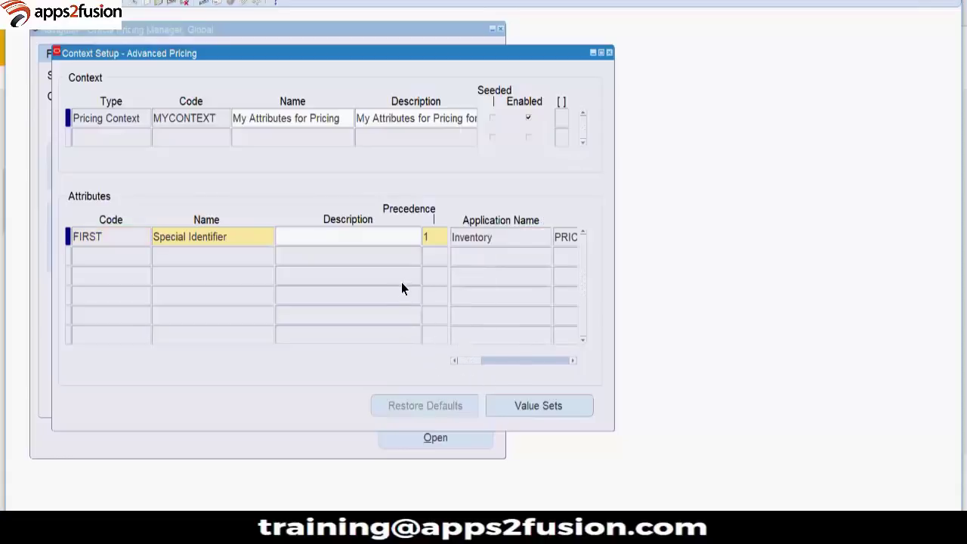
pyautogui.moveTo(410, 58); pyautogui.dragTo(663, 81)
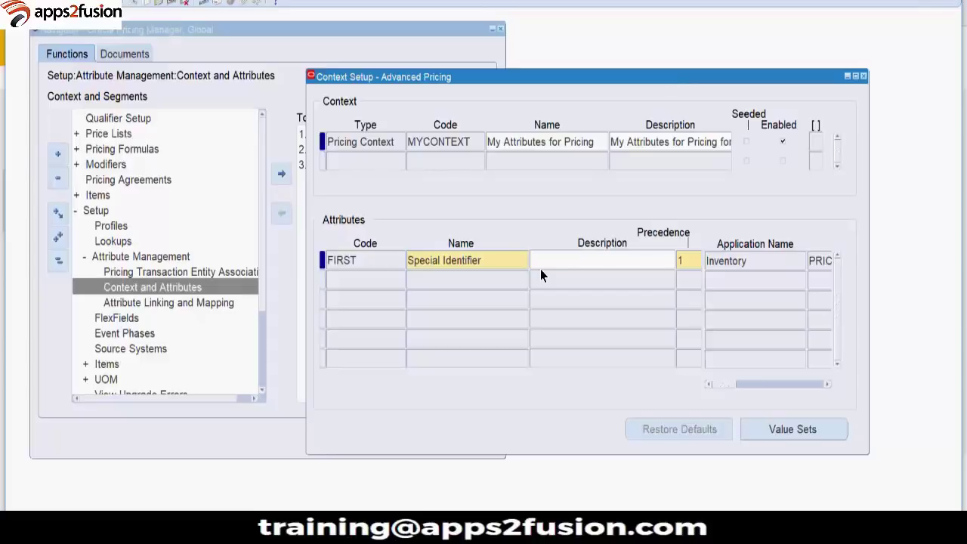
# - Switch to the training slides and the Word document's attribute-linking screenshot, and return to the context setup form
pyautogui.hotkey('alt', 'Tab')
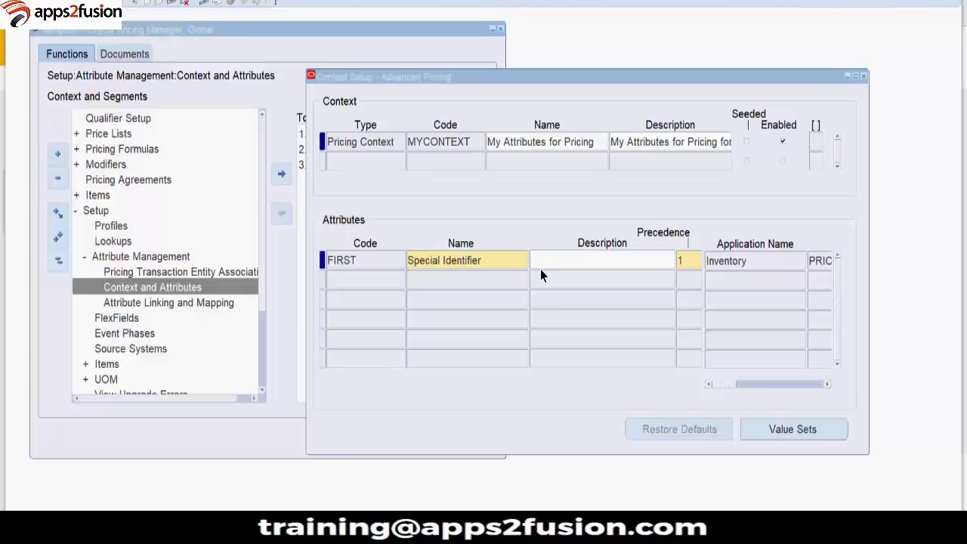
pyautogui.hotkey('alt', 'Tab')
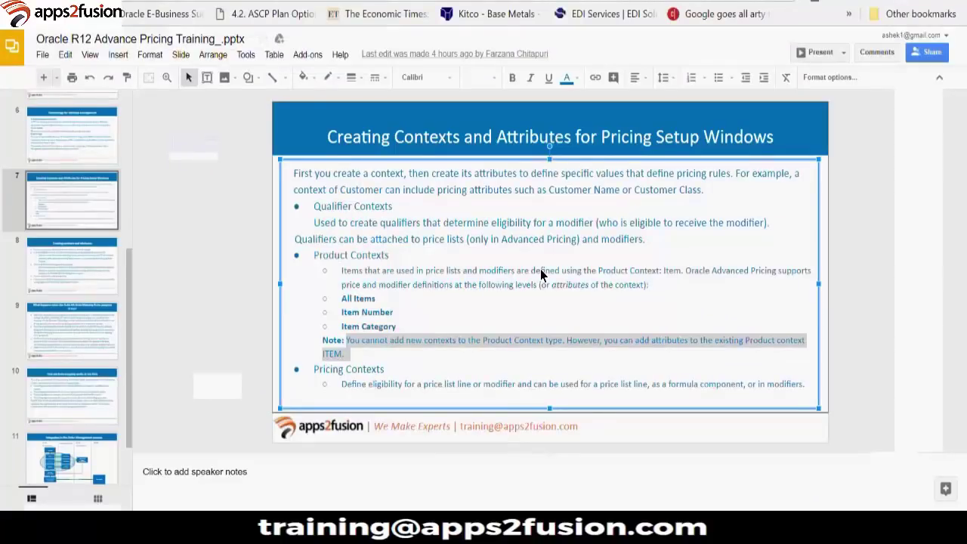
pyautogui.hotkey('alt', 'Tab')
pyautogui.hotkey('alt', 'Tab')
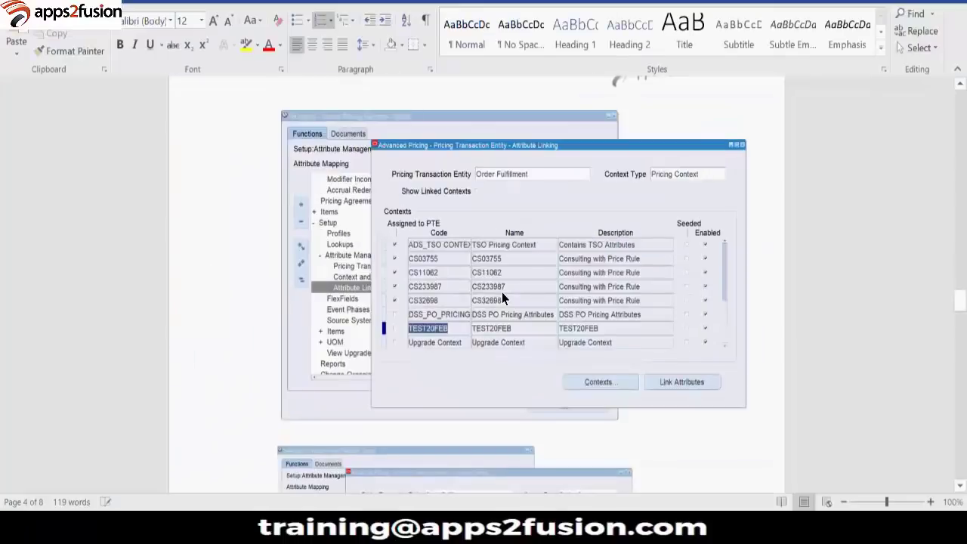
pyautogui.hotkey('alt', 'Tab')
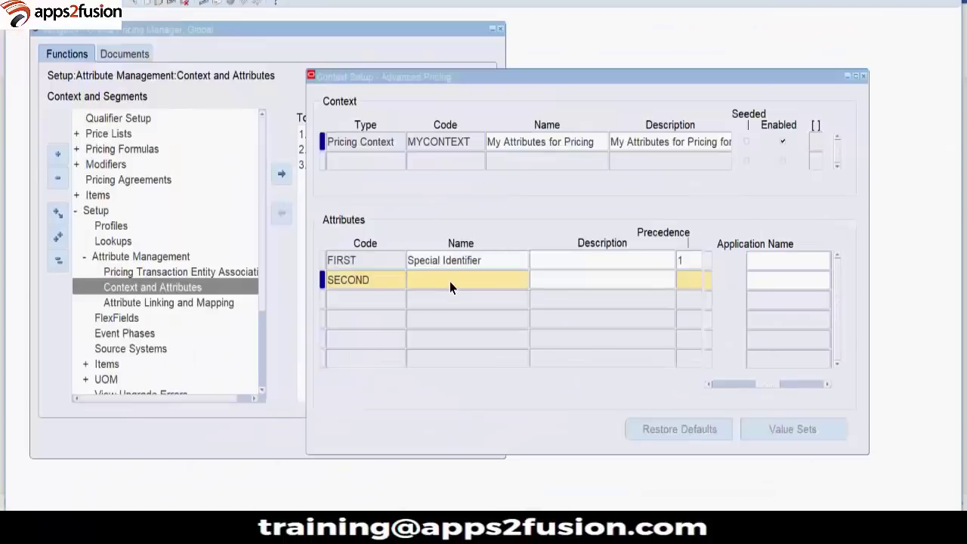
# - Add another attribute to MYCONTEXT with code SECOND, name "Normal" and precedence 2
pyautogui.write('Normal')
pyautogui.press('Tab')
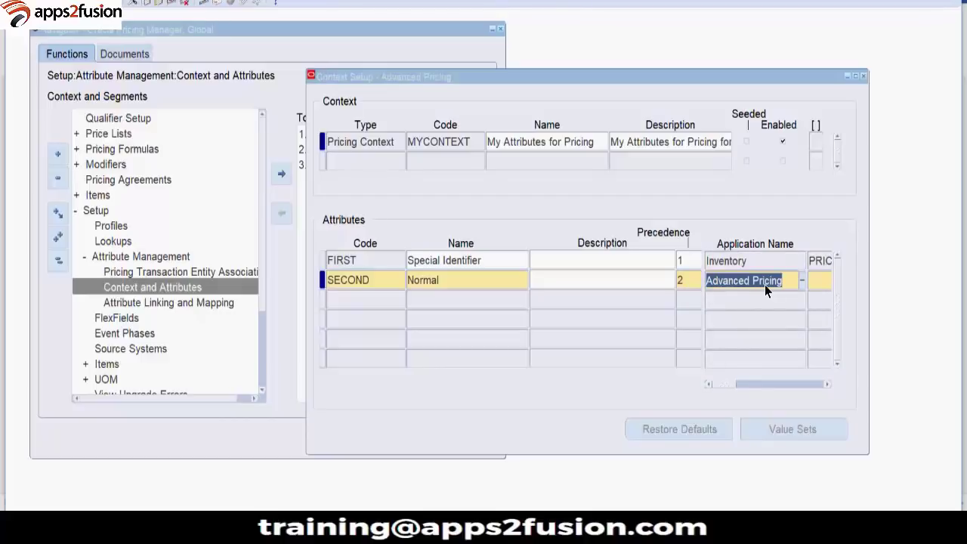
pyautogui.press('Tab')
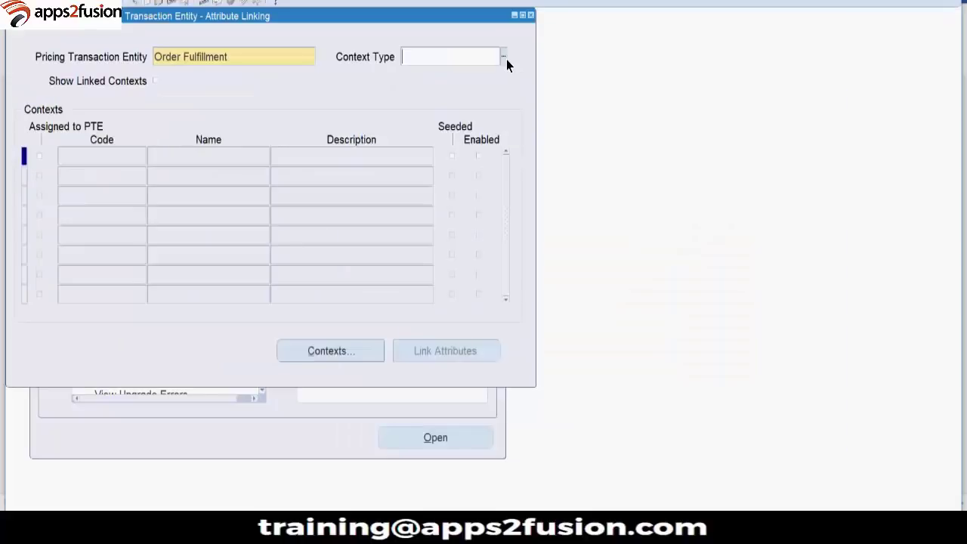
# - In the Attribute Linking form, set the context type for the Order Fulfillment entity to Product Context
pyautogui.click(506, 59)
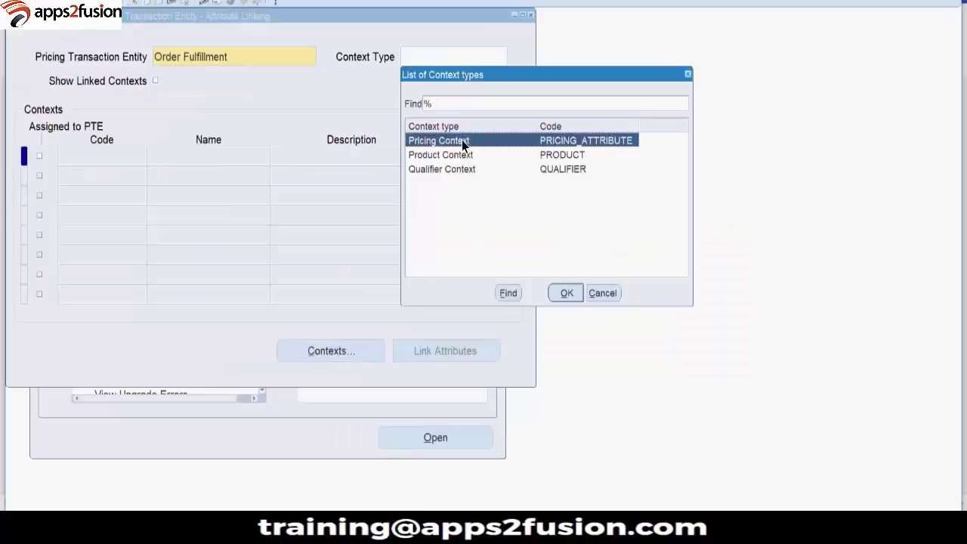
pyautogui.click(441, 156)
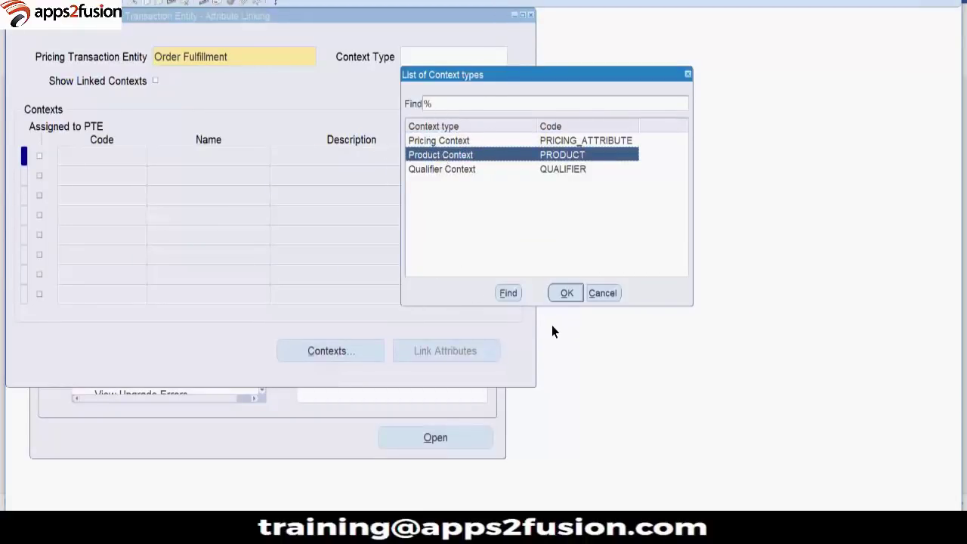
pyautogui.click(568, 287)
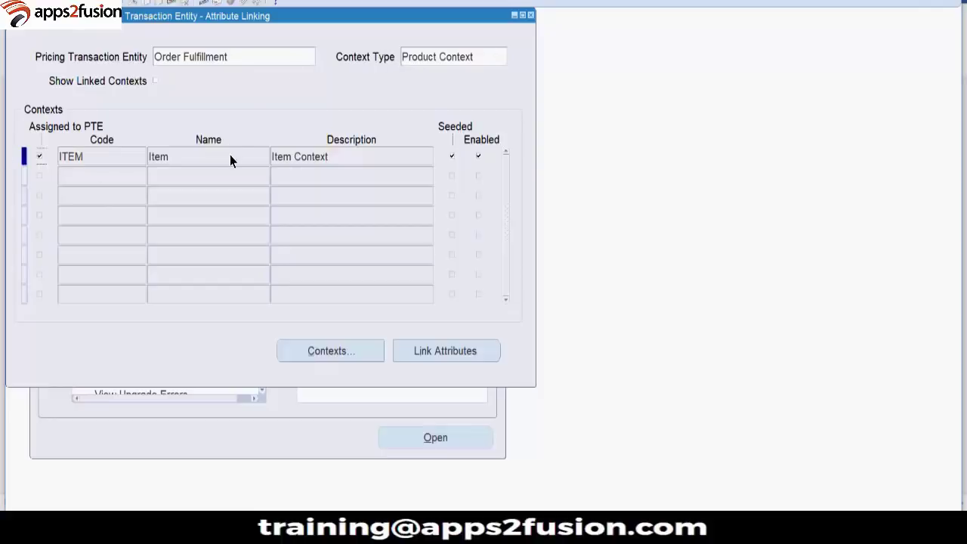
# - Open the Item context's linked attributes, insert a row below Item Category and try to list the attribute codes available for it
pyautogui.click(448, 352)
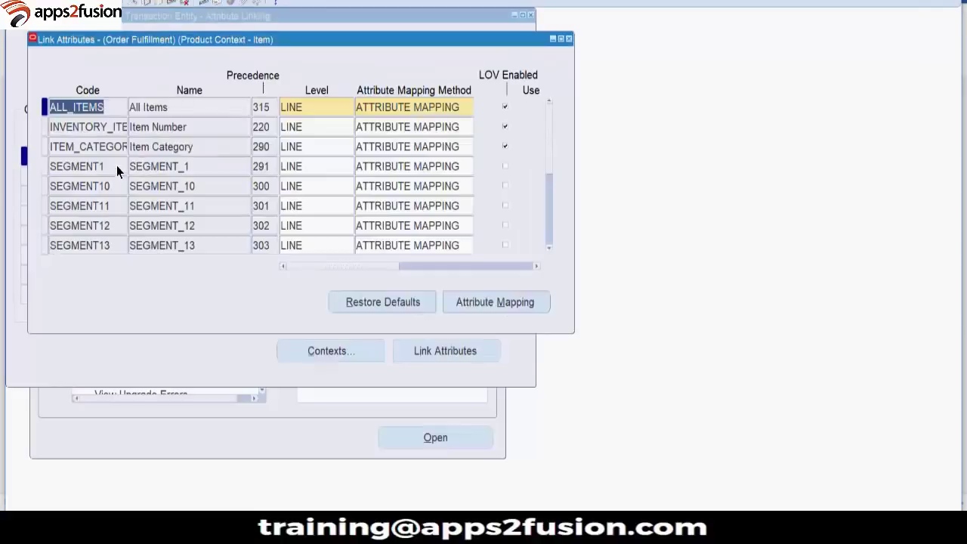
pyautogui.click(114, 151)
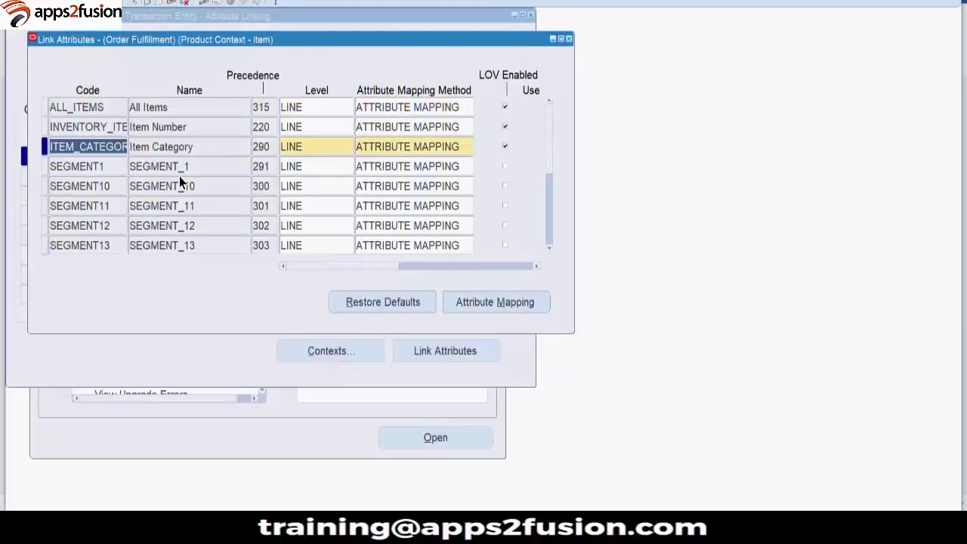
pyautogui.hotkey('ctrl', 'Down')
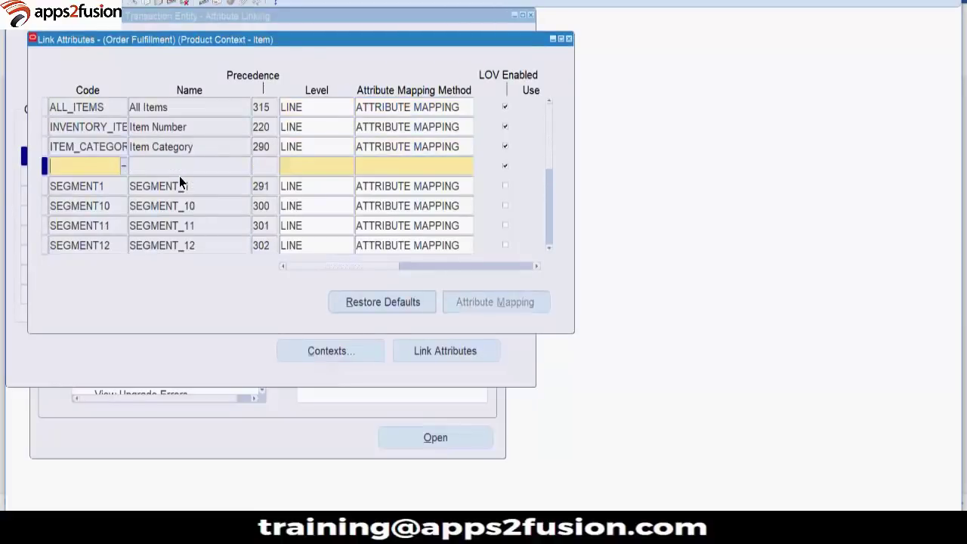
pyautogui.click(121, 170)
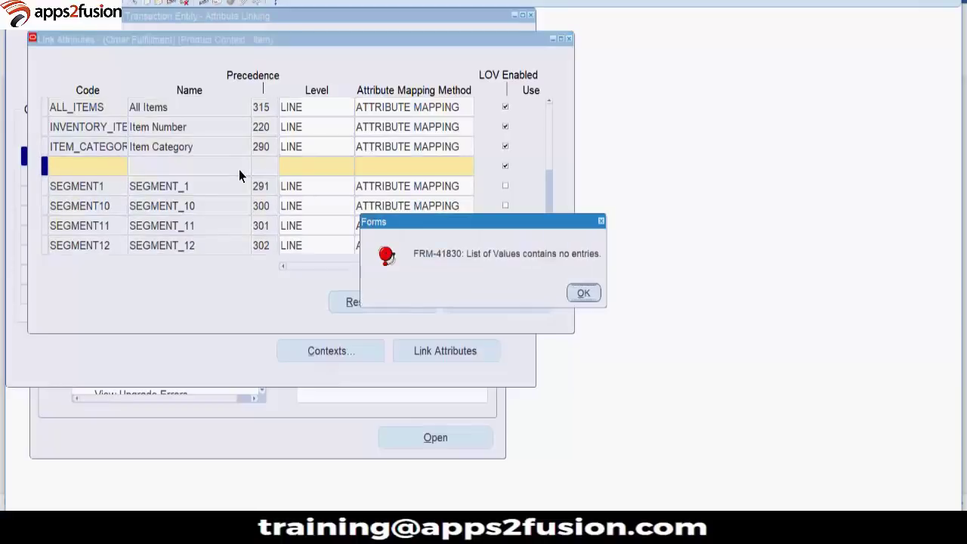
# - Discard the blank attribute row and close the Item context's linked attributes
pyautogui.click(594, 293)
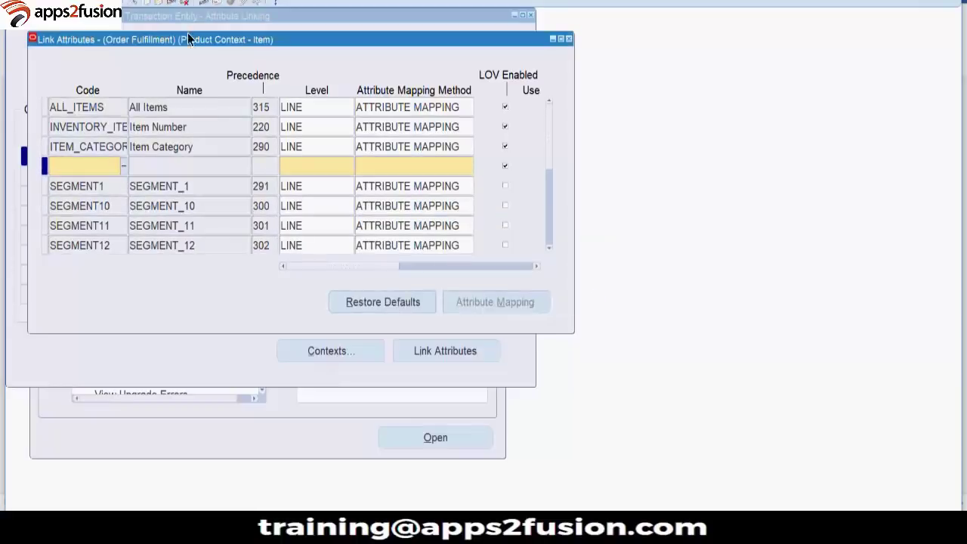
pyautogui.press('Down')
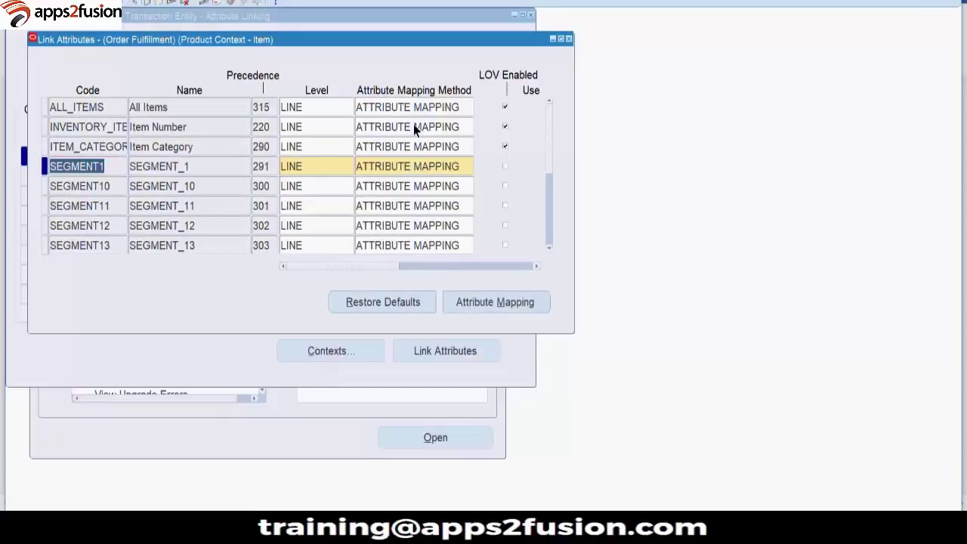
pyautogui.click(568, 39)
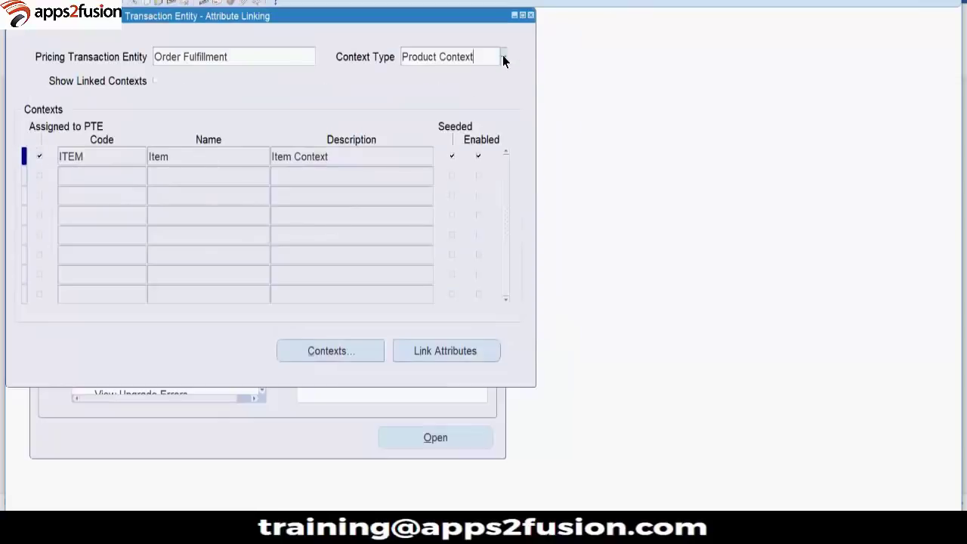
# - Change the context type for the Order Fulfillment entity to Pricing Context
pyautogui.click(502, 59)
pyautogui.click(504, 60)
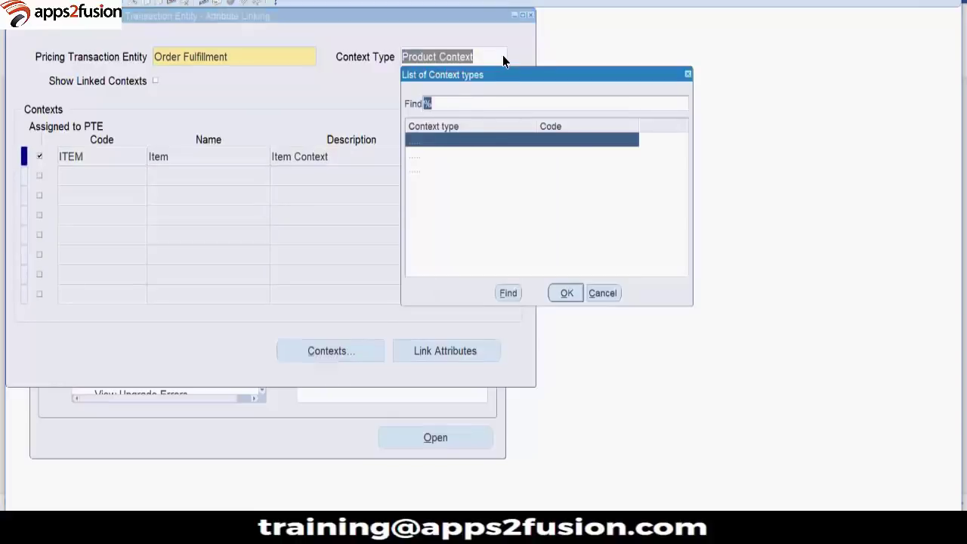
pyautogui.click(573, 299)
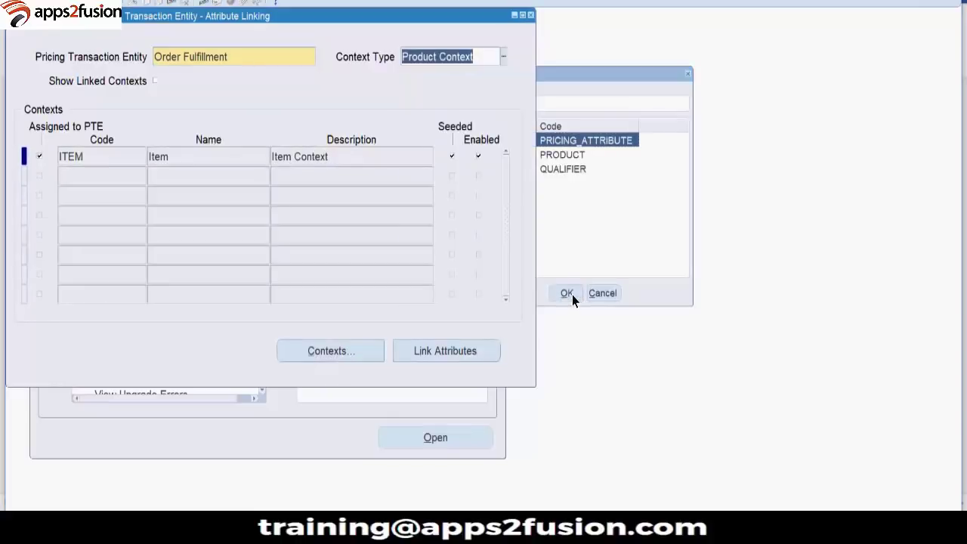
pyautogui.click(3, 212)
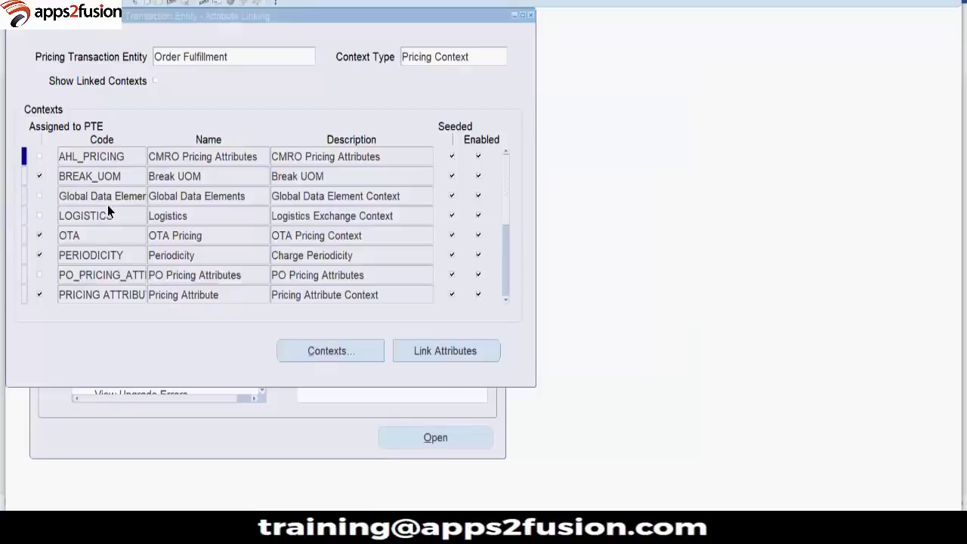
# - Select MYCONTEXT in the list of pricing contexts and try to mark it as assigned to the entity
pyautogui.scroll(-2, 107, 204)
pyautogui.scroll(-2, 108, 205)
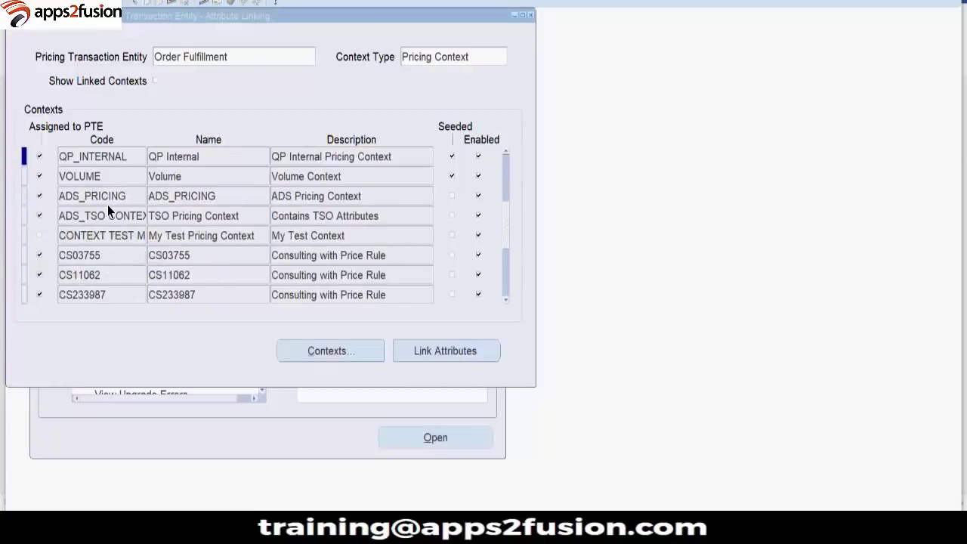
pyautogui.scroll(-2, 107, 204)
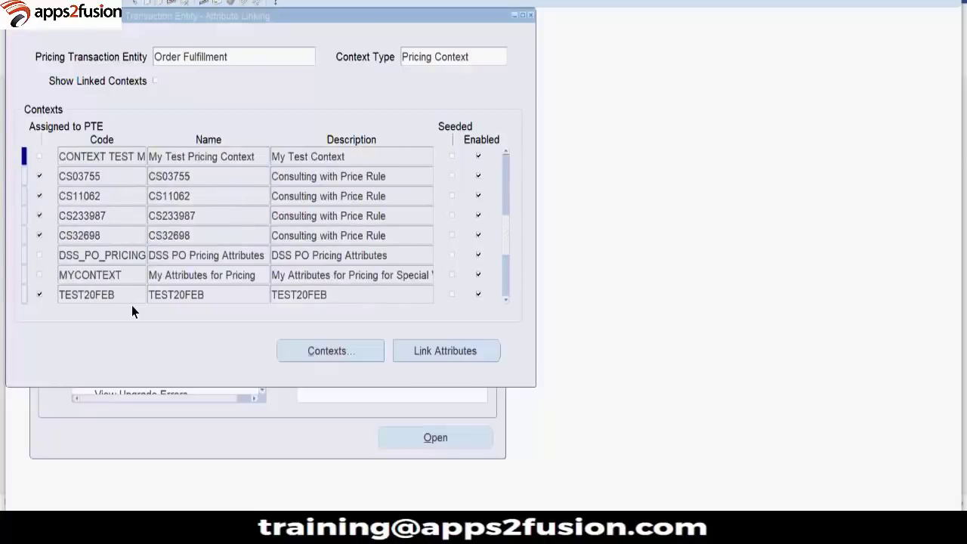
pyautogui.click(137, 270)
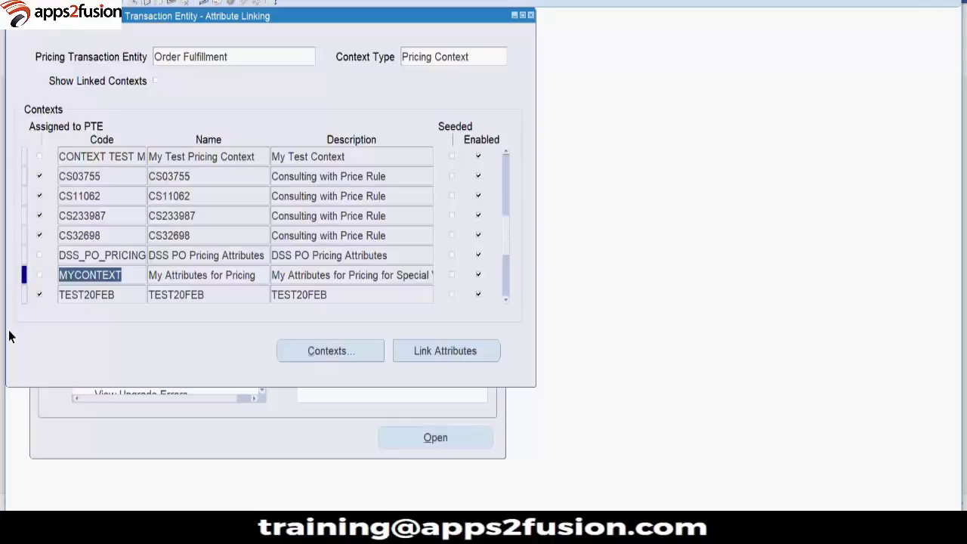
pyautogui.click(38, 277)
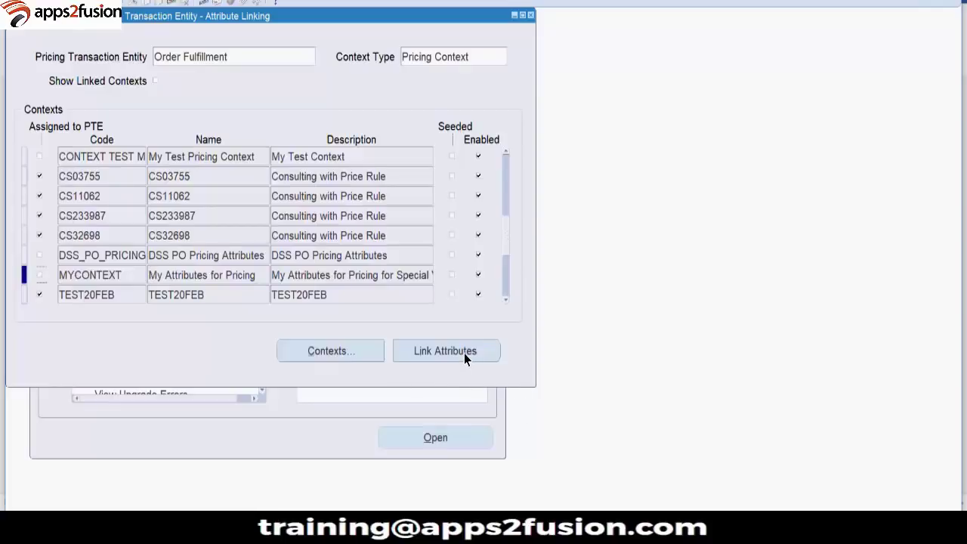
pyautogui.doubleClick(132, 281)
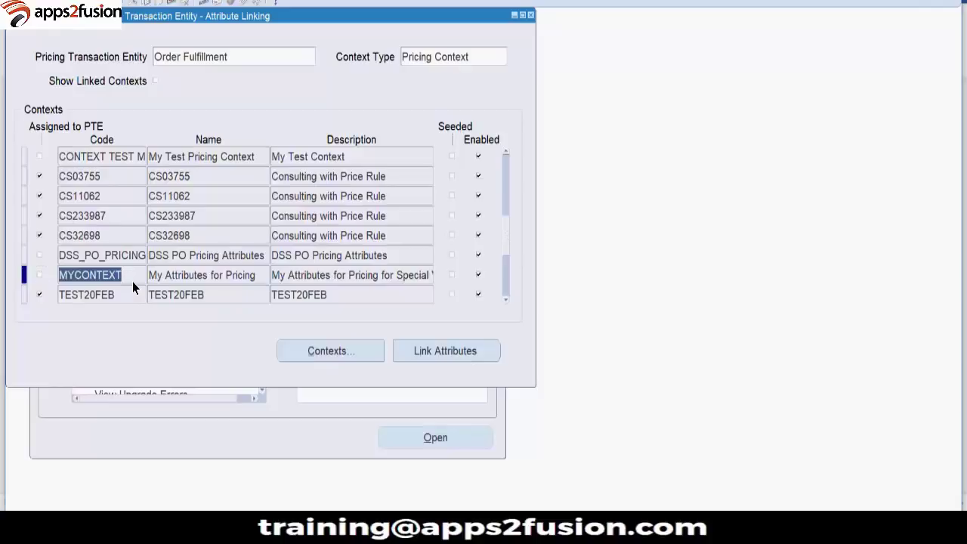
# - Review the context setup of MYCONTEXT with its attributes and return to the attribute linking form
pyautogui.click(307, 350)
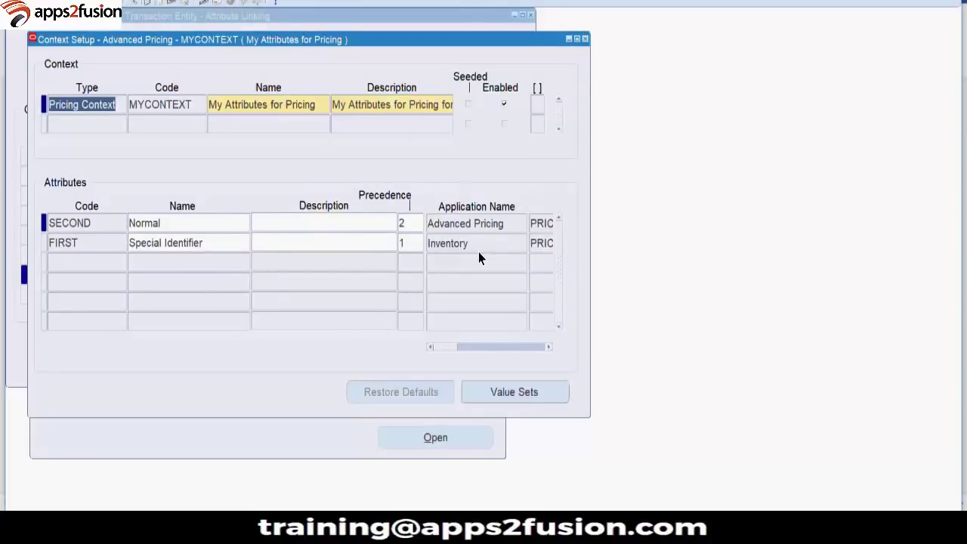
pyautogui.press('F4')
# - Link attribute FIRST of MYCONTEXT to Order Fulfillment with level LINE and mapping method ATTRIBUTE MAPPING
pyautogui.click(452, 356)
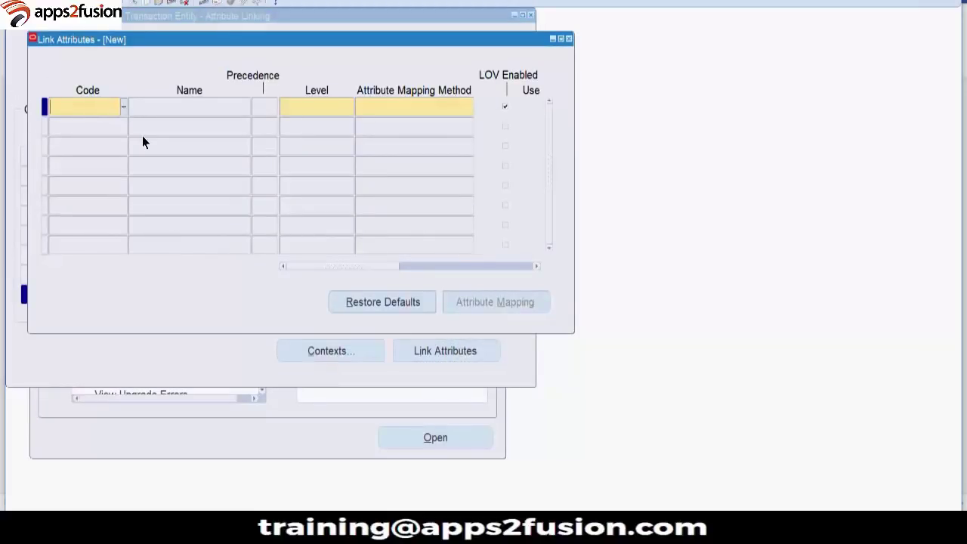
pyautogui.hotkey('ctrl', 'l')
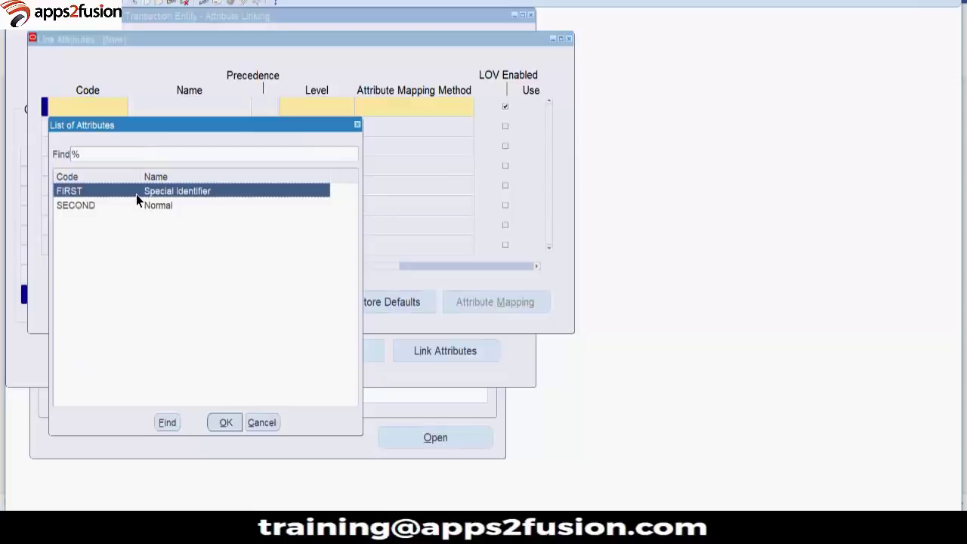
pyautogui.doubleClick(137, 198)
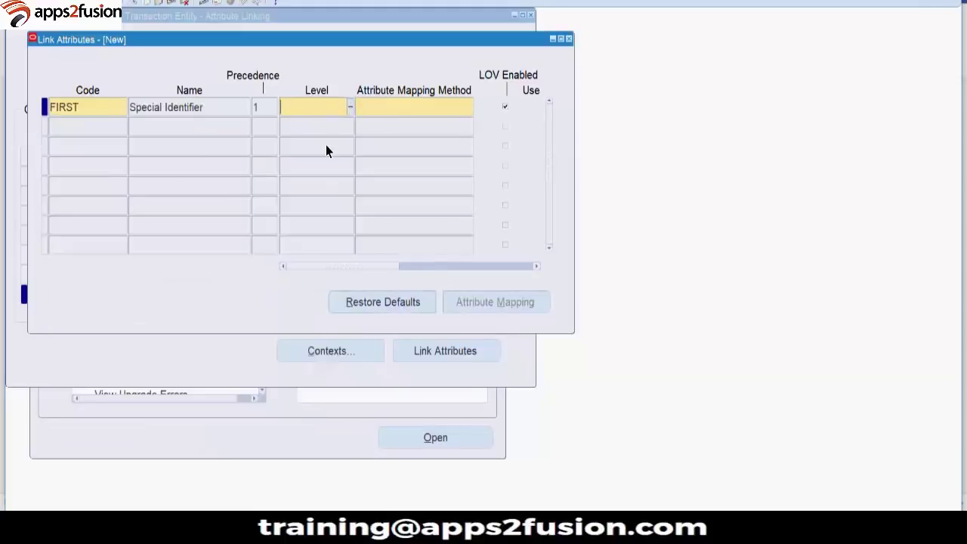
pyautogui.hotkey('ctrl', 'l')
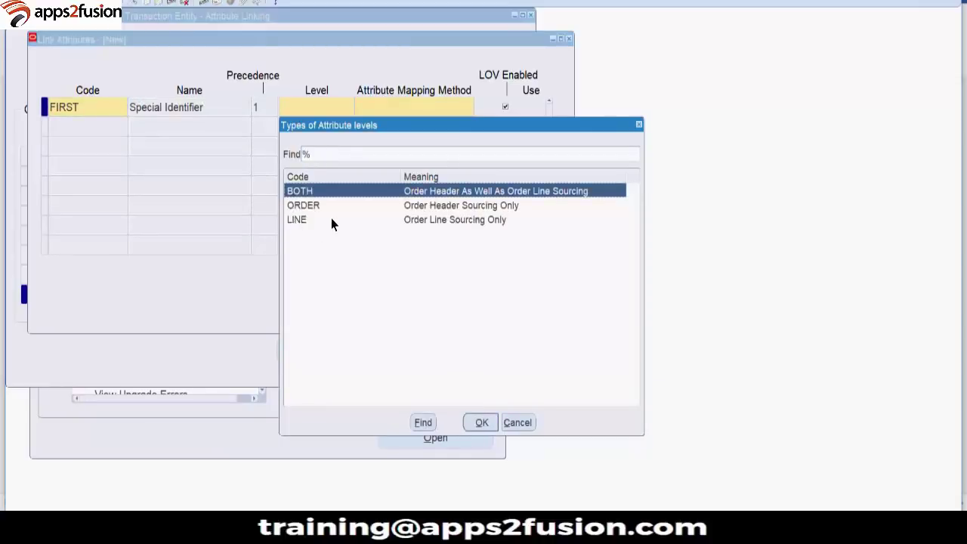
pyautogui.click(302, 206)
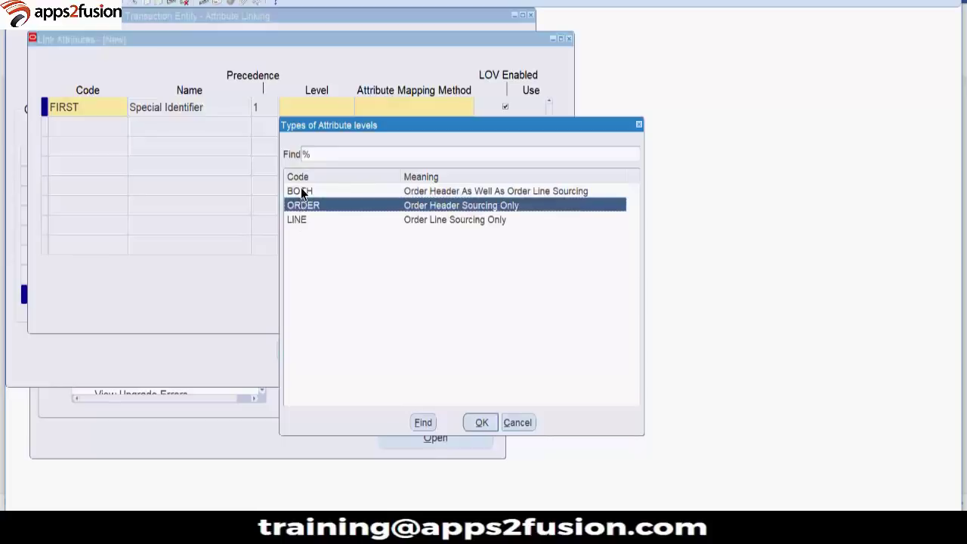
pyautogui.click(294, 219)
pyautogui.doubleClick(293, 218)
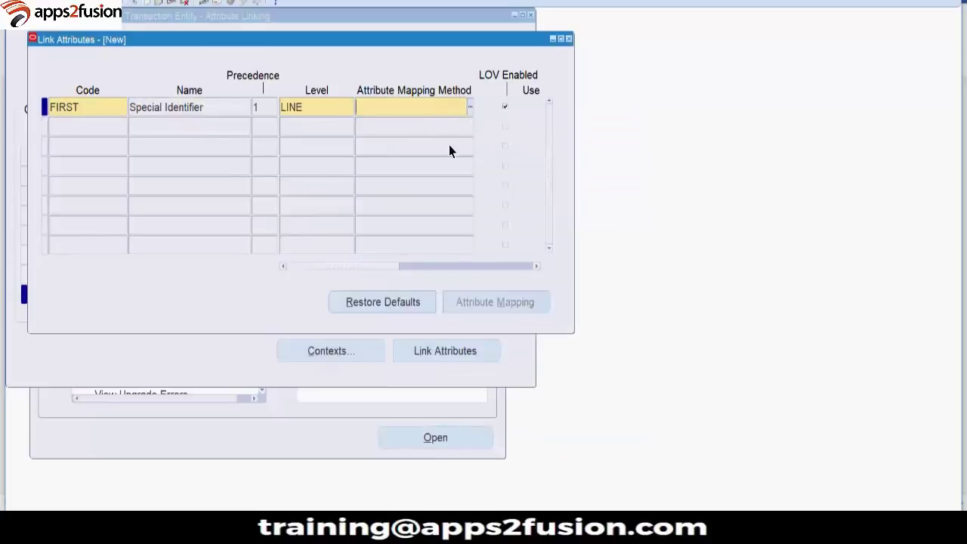
pyautogui.hotkey('ctrl', 'l')
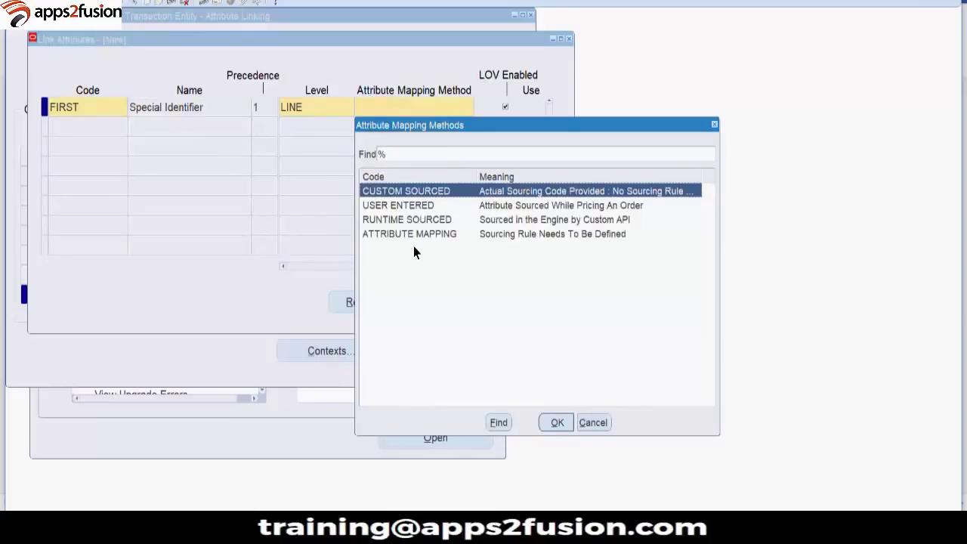
pyautogui.doubleClick(412, 233)
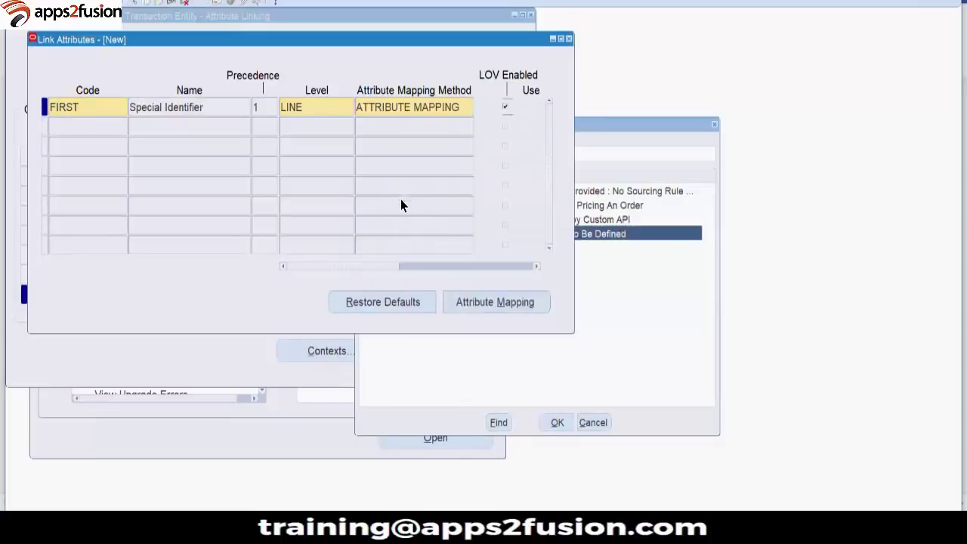
# - Link attribute SECOND in the next row with level LINE and mapping method ATTRIBUTE MAPPING
pyautogui.click(89, 125)
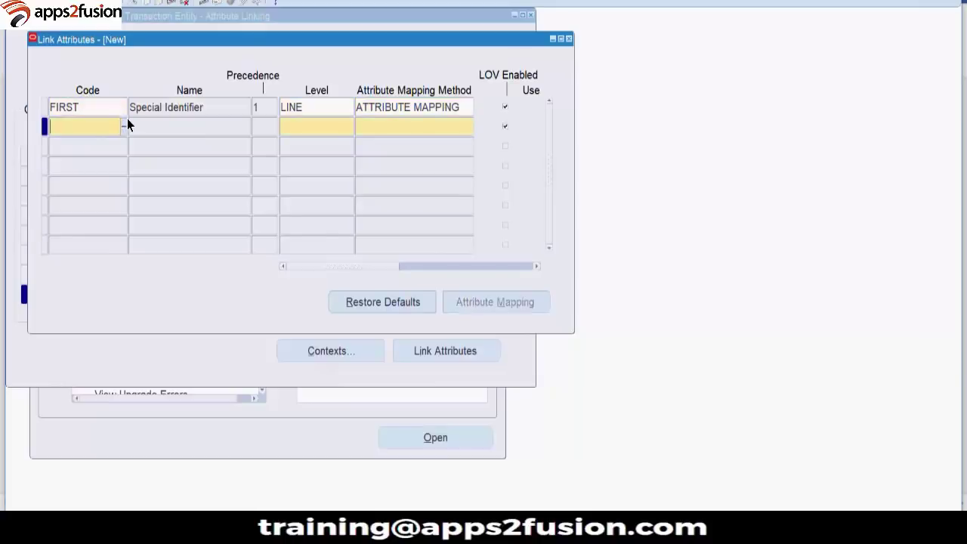
pyautogui.write('SECOND')
pyautogui.press('Tab')
pyautogui.click(350, 128)
pyautogui.doubleClick(302, 239)
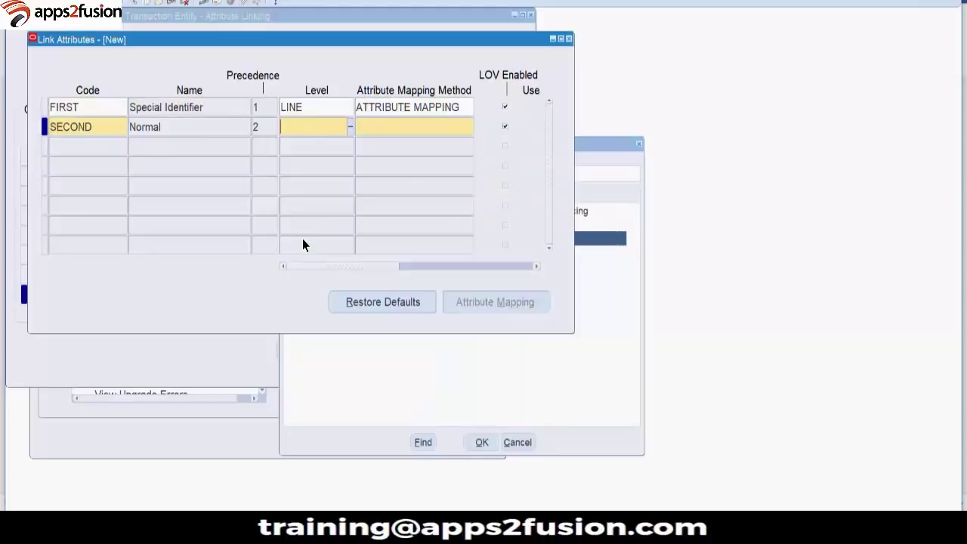
pyautogui.click(458, 130)
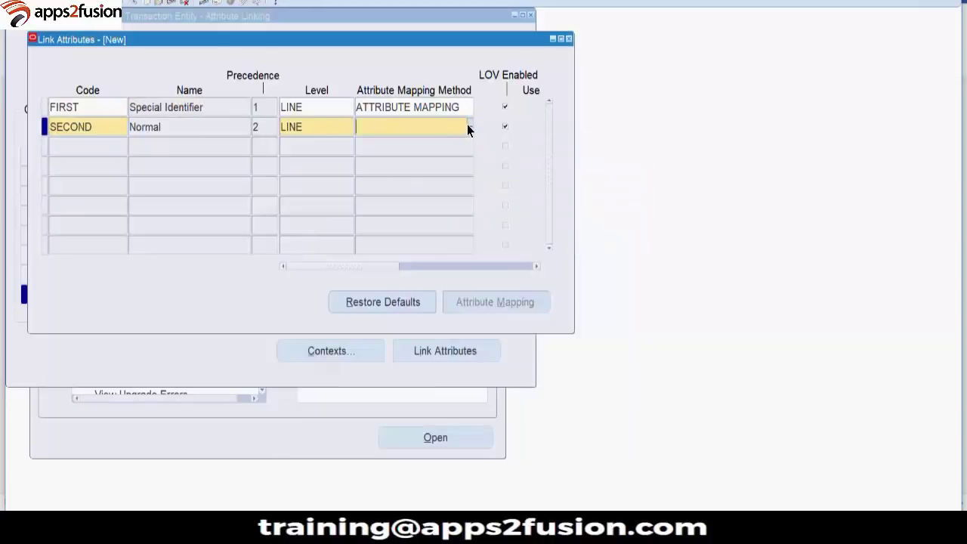
pyautogui.click(468, 127)
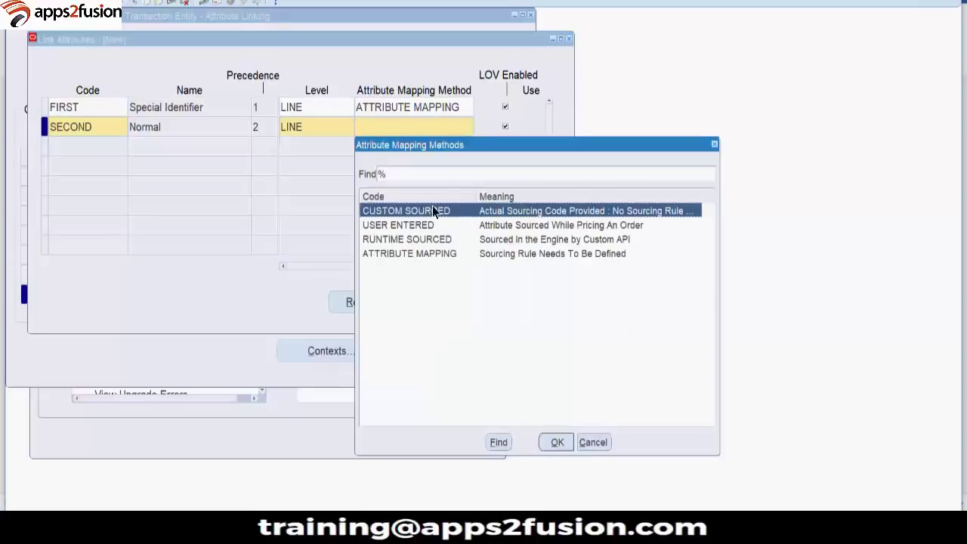
pyautogui.click(404, 254)
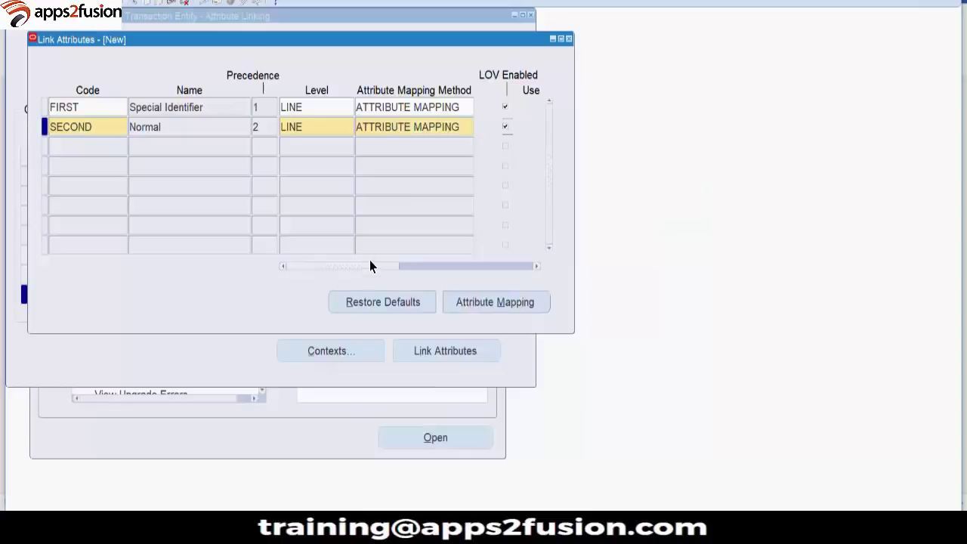
# - Open the attribute mapping of the linked attribute FIRST
pyautogui.moveTo(366, 267); pyautogui.dragTo(525, 266)
pyautogui.click(292, 112)
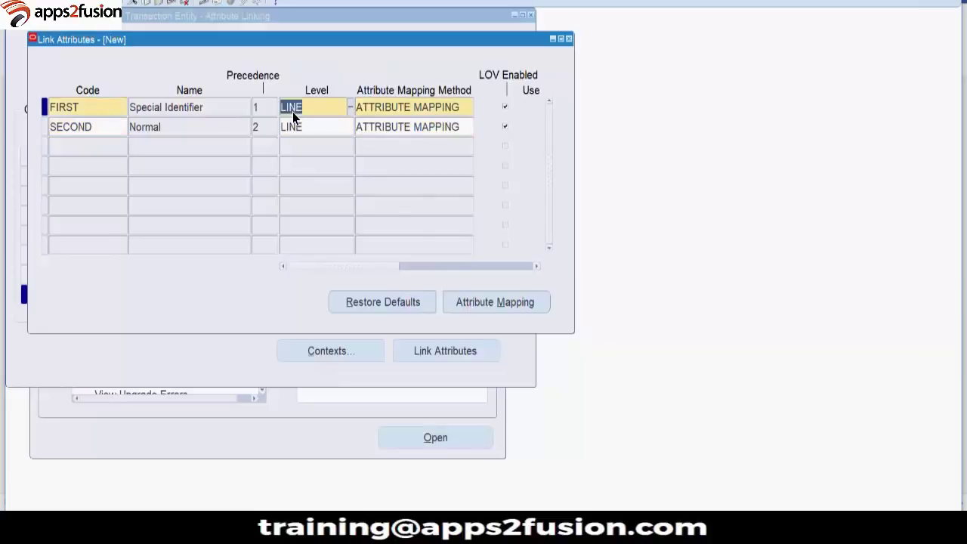
pyautogui.click(468, 308)
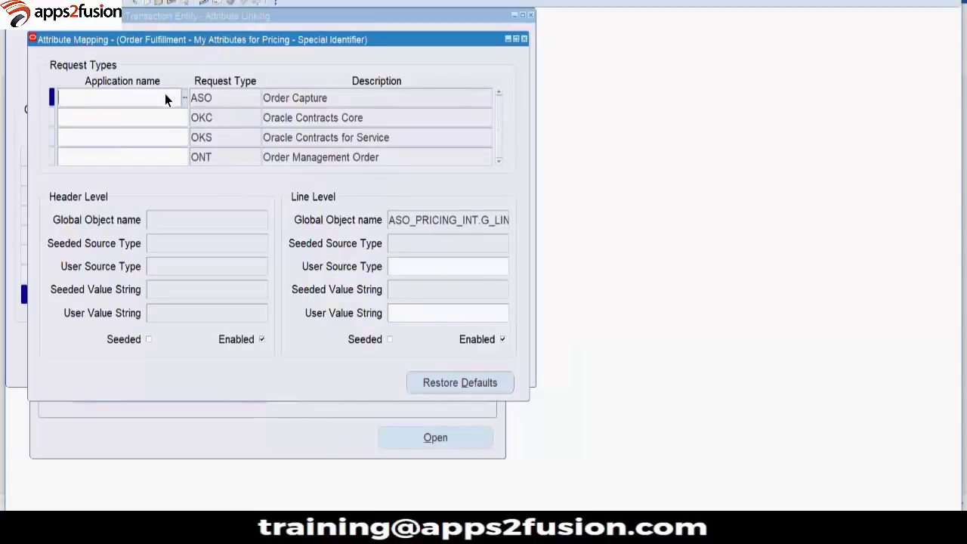
pyautogui.click(185, 97)
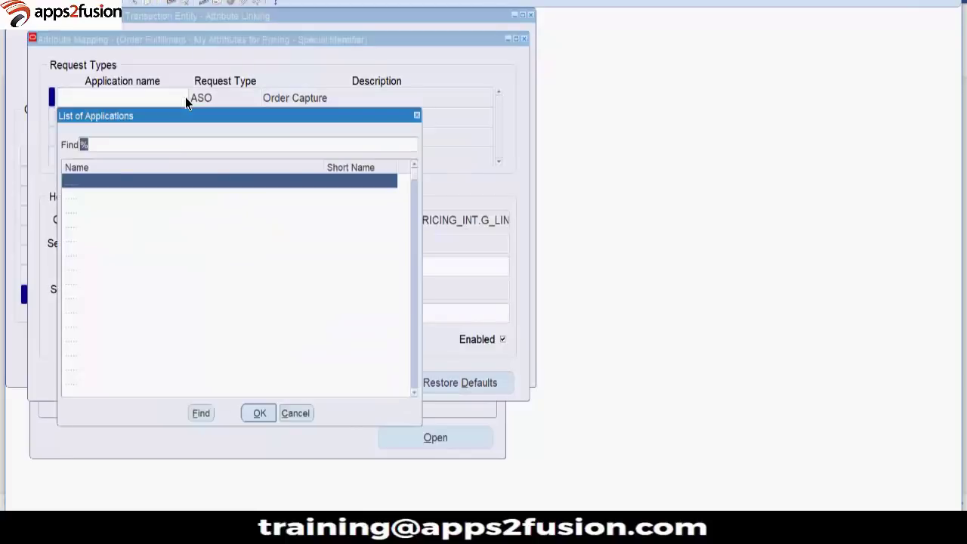
pyautogui.write('Pricing%')
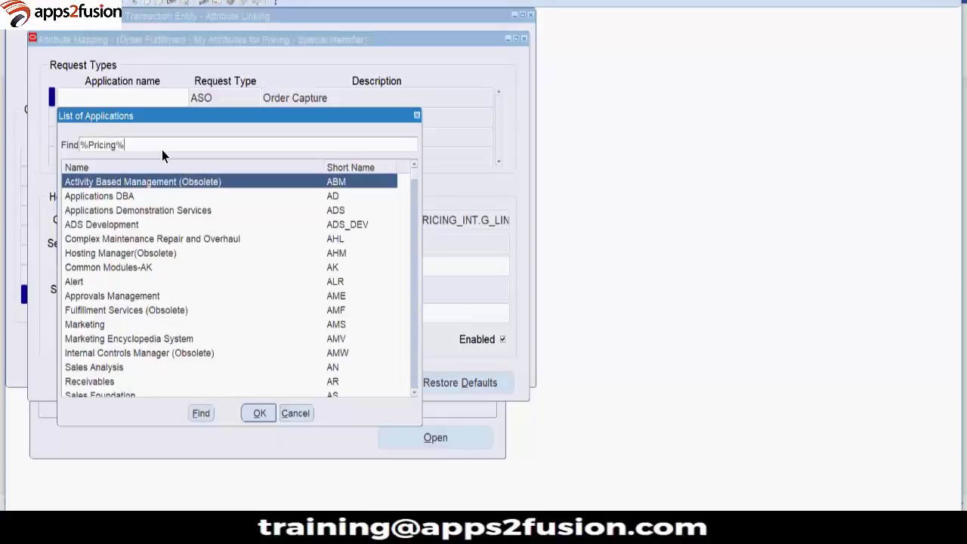
pyautogui.press('Return')
pyautogui.doubleClick(141, 195)
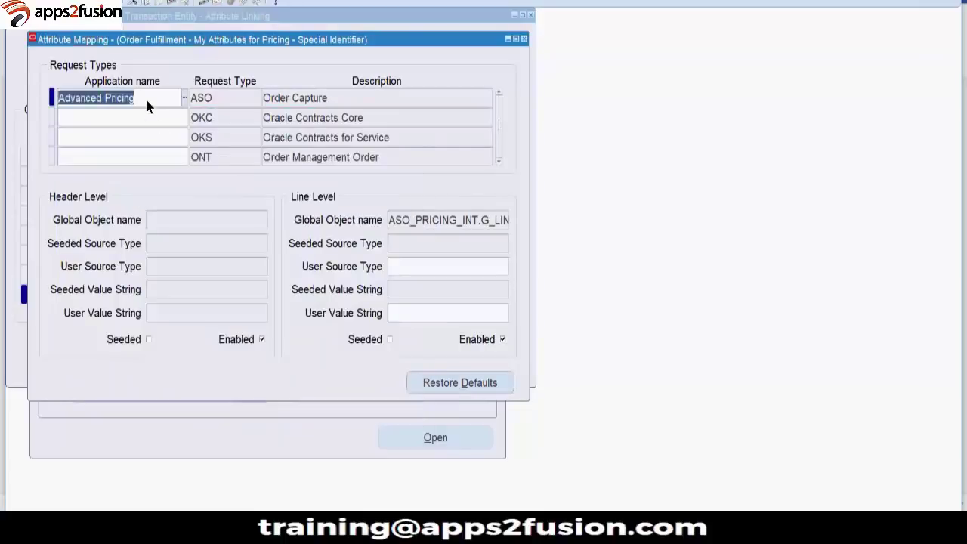
pyautogui.press('Delete')
# - Set the application name of the ONT (Order Management Order) request type to Advanced Pricing
pyautogui.click(172, 154)
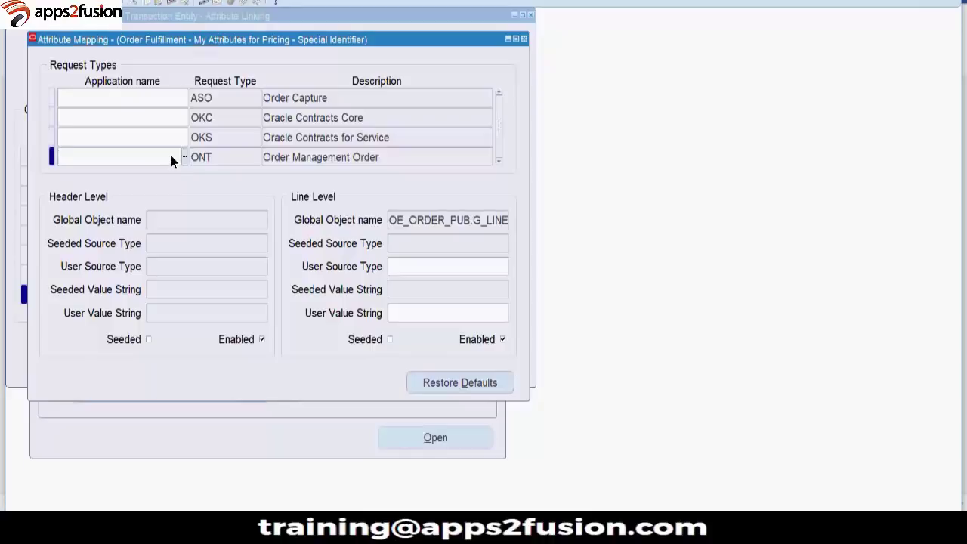
pyautogui.write('Advanced Pricing')
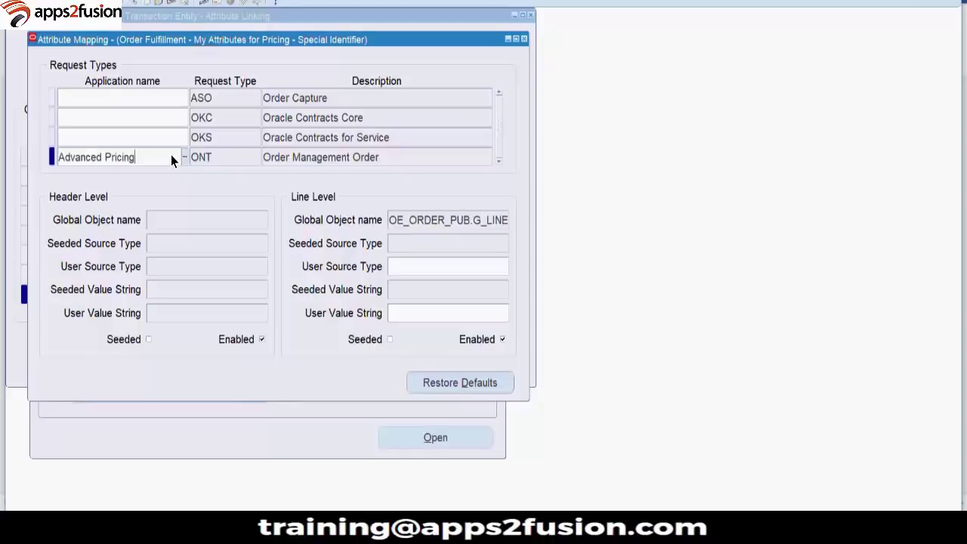
pyautogui.hotkey('shift', 'Home')
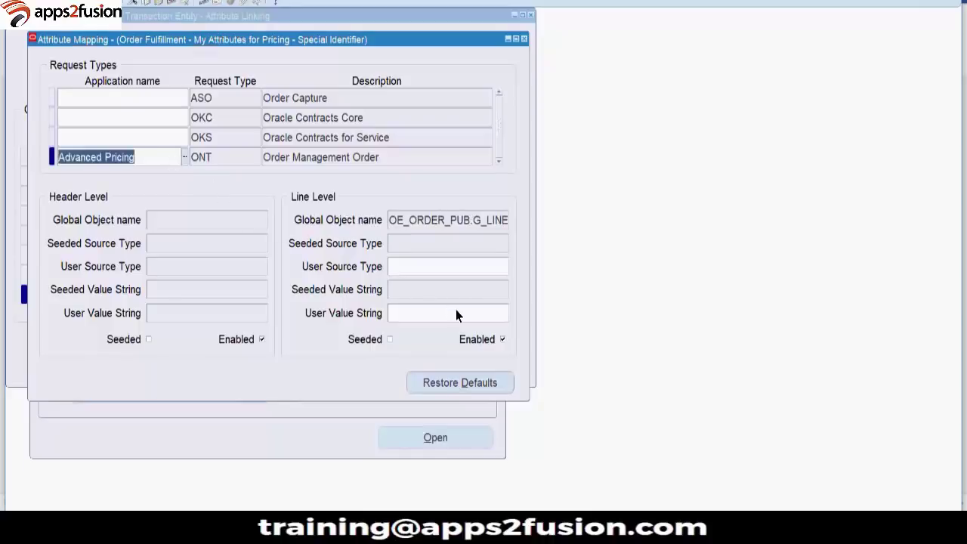
# - Set the line-level user source type of the Special Identifier attribute's ONT mapping to PL/SQL API
pyautogui.click(454, 284)
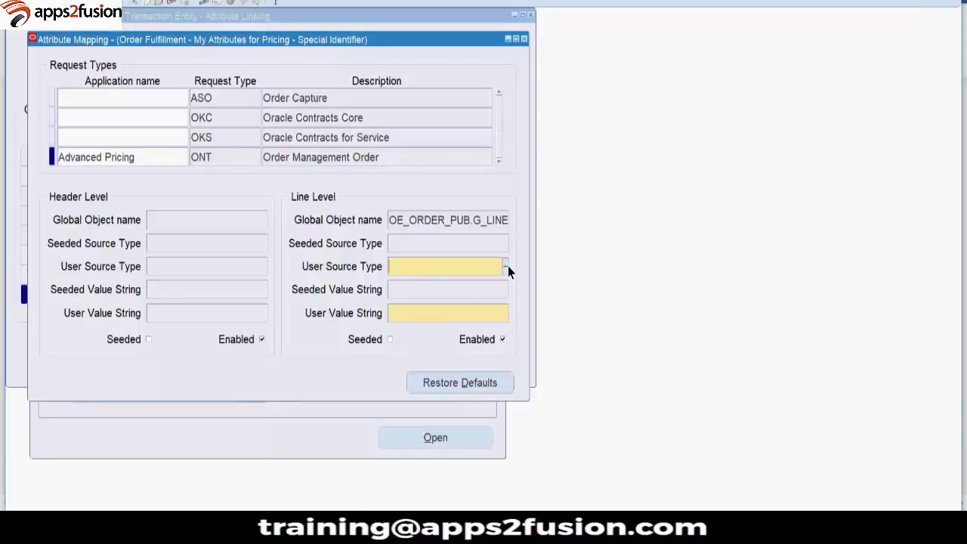
pyautogui.click(506, 266)
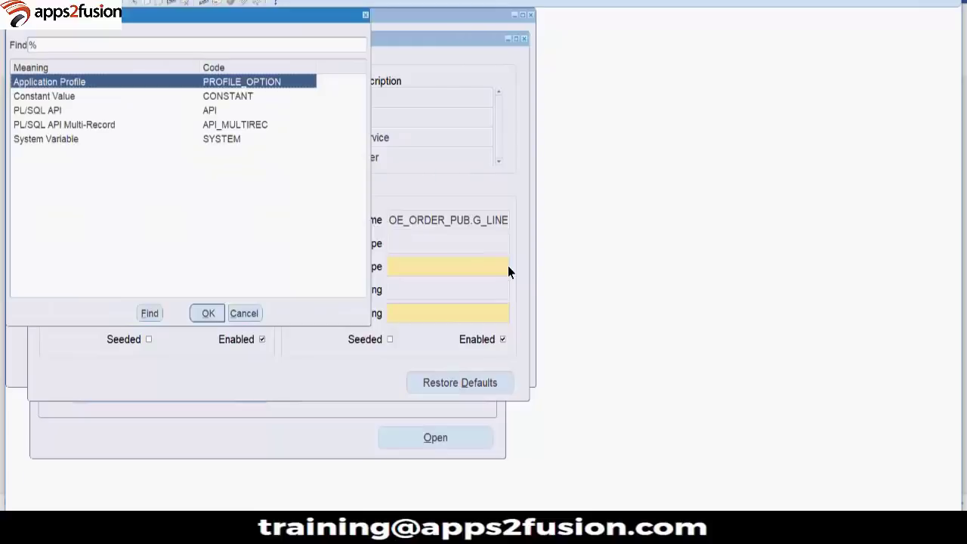
pyautogui.doubleClick(41, 109)
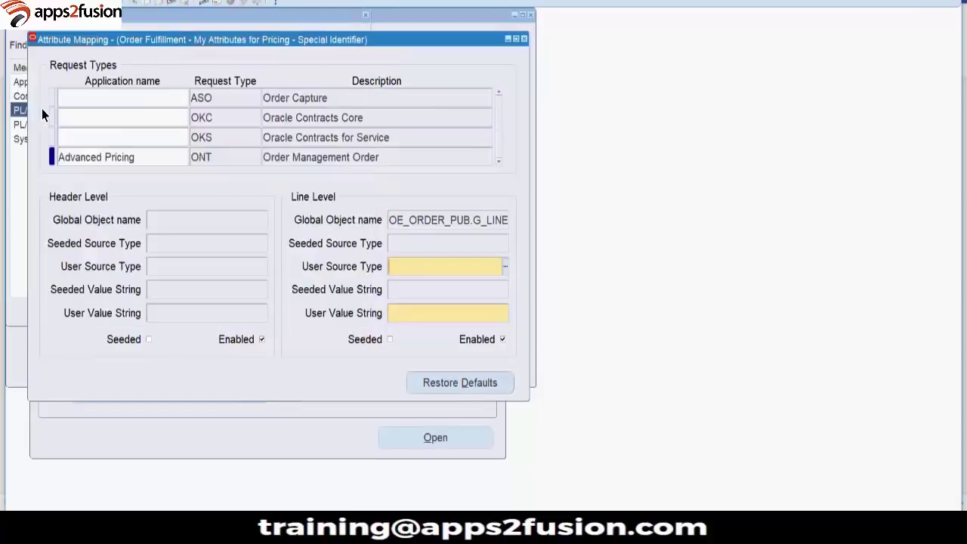
# - Enter My_PRC_PKG/ as the line-level user value string for the ONT request type
pyautogui.click(405, 312)
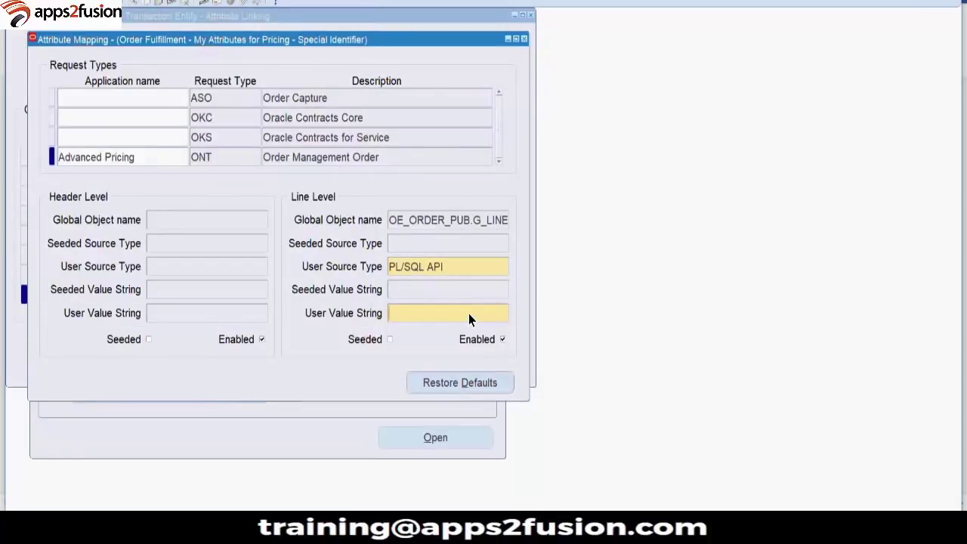
pyautogui.write('PKACKAG')
pyautogui.press('BackSpace')
pyautogui.press('BackSpace')
pyautogui.press('BackSpace')
pyautogui.press('BackSpace')
pyautogui.press('BackSpace')
pyautogui.press('BackSpace')
pyautogui.press('BackSpace')
pyautogui.press('BackSpace')
pyautogui.write('My_PRC_P')
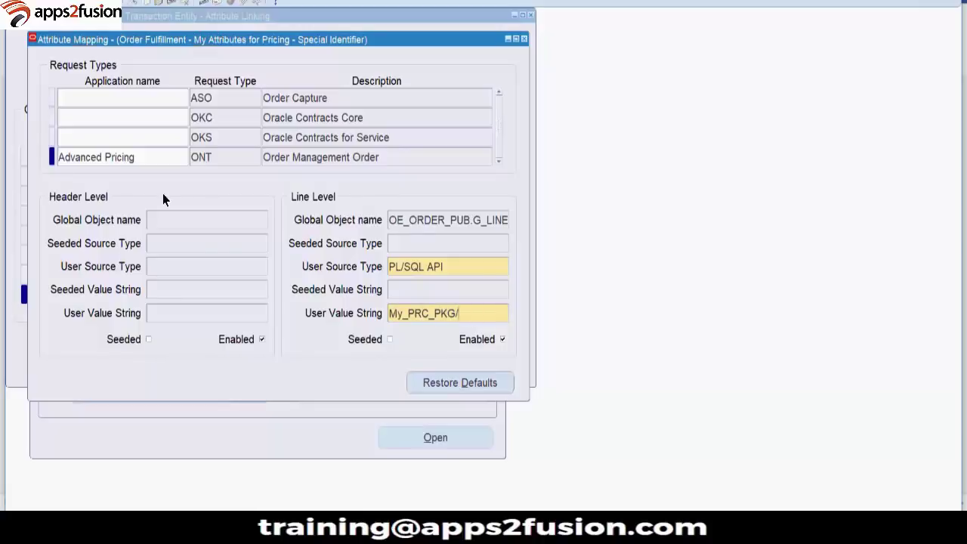
pyautogui.moveTo(453, 313); pyautogui.dragTo(371, 315)
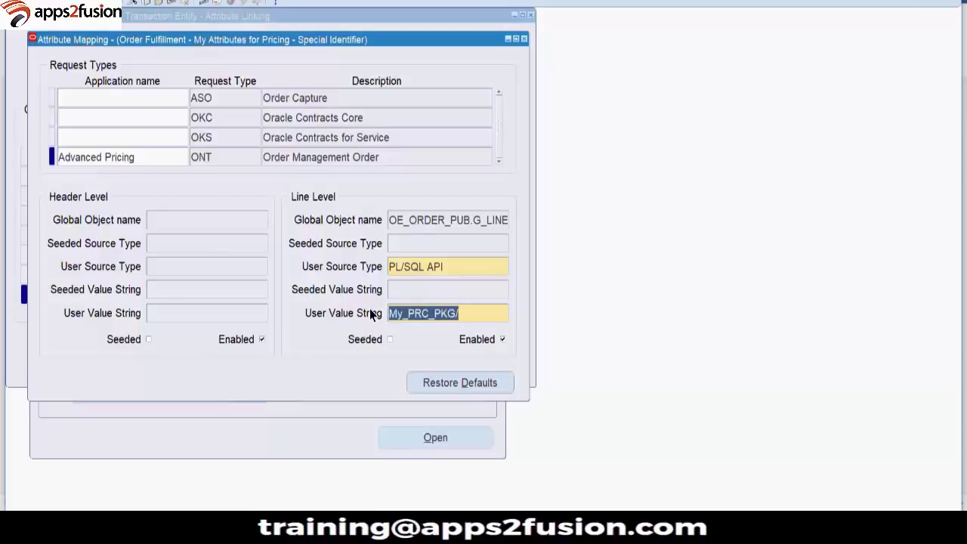
# - Change the line-level user source type of the ONT mapping to Constant Value
pyautogui.moveTo(359, 44); pyautogui.dragTo(663, 83)
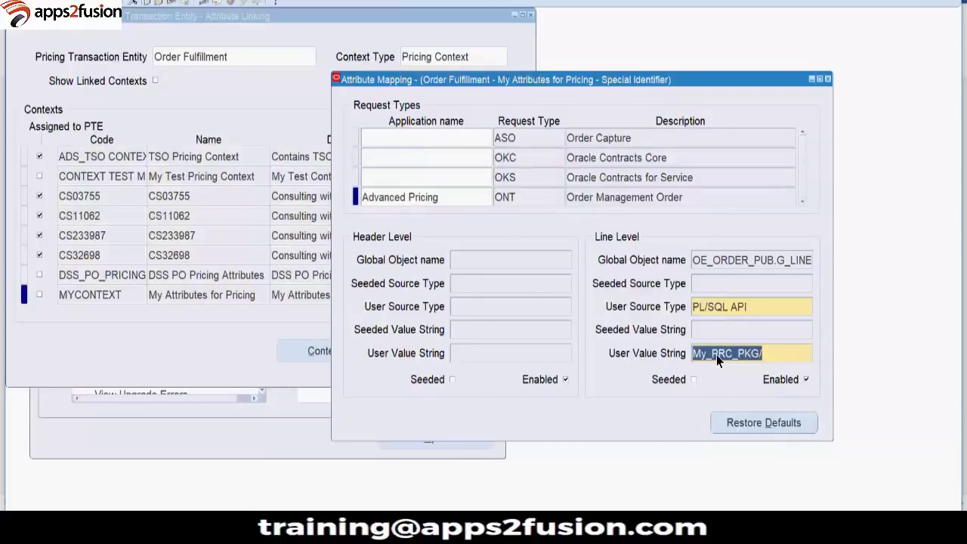
pyautogui.click(768, 299)
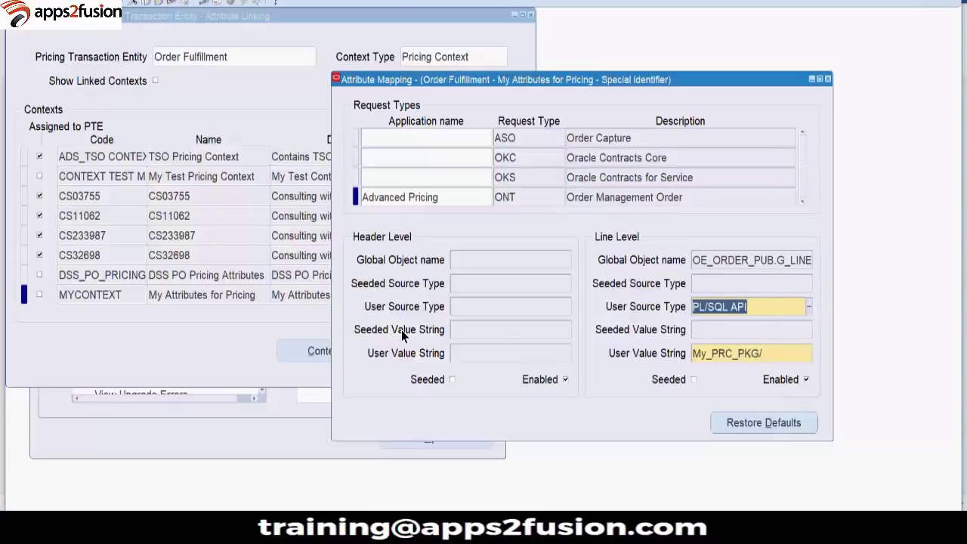
pyautogui.hotkey('ctrl', 'l')
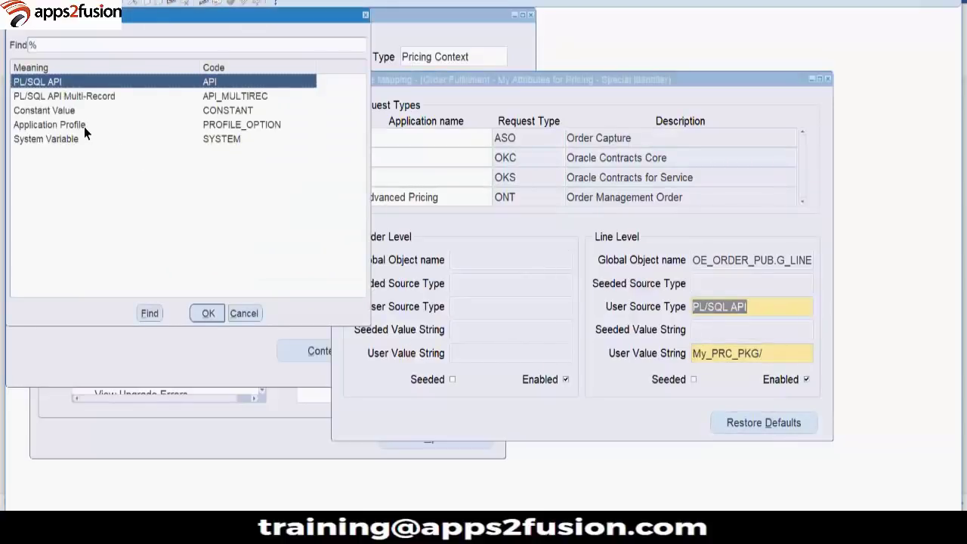
pyautogui.click(59, 109)
pyautogui.click(573, 326)
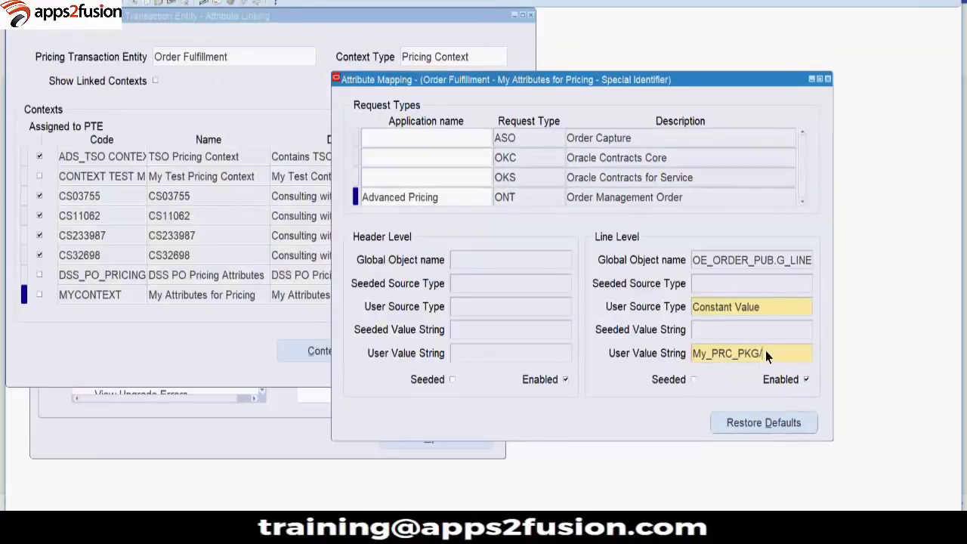
# - Set the line-level user value string to 12 and close the attribute mapping of FIRST
pyautogui.doubleClick(765, 351)
pyautogui.write('12')
pyautogui.click(707, 332)
pyautogui.click(827, 78)
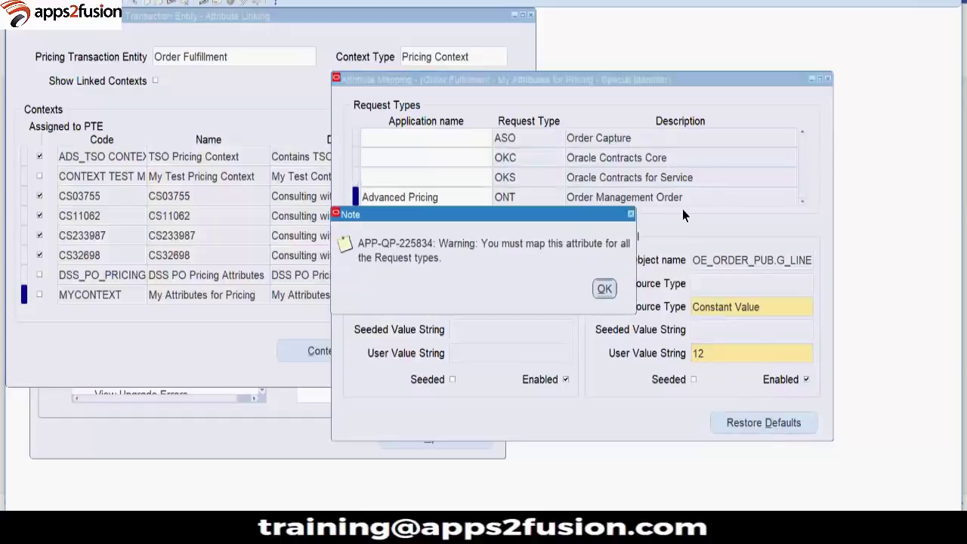
pyautogui.click(604, 290)
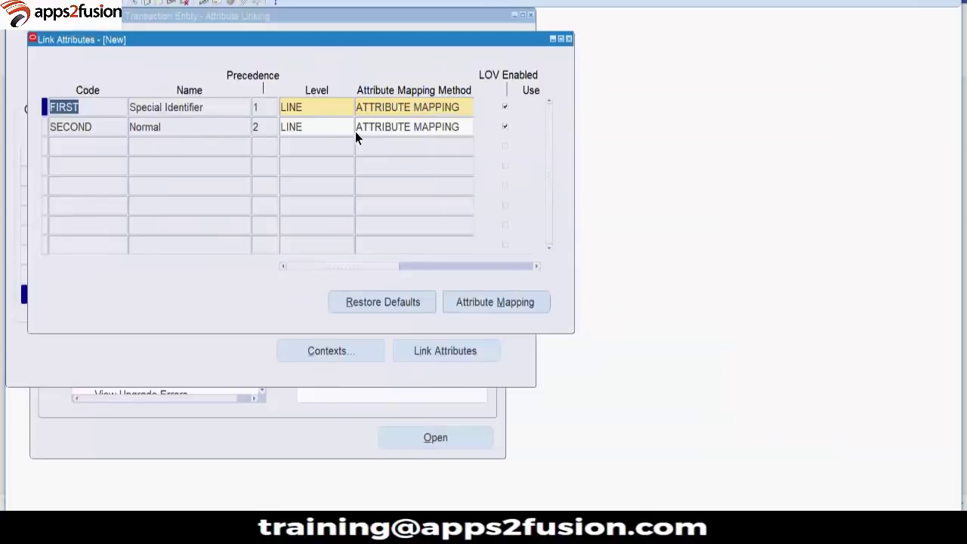
# - Open the attribute mapping of SECOND and set the ONT request type's application name to Advanced Pricing
pyautogui.click(391, 132)
pyautogui.click(486, 296)
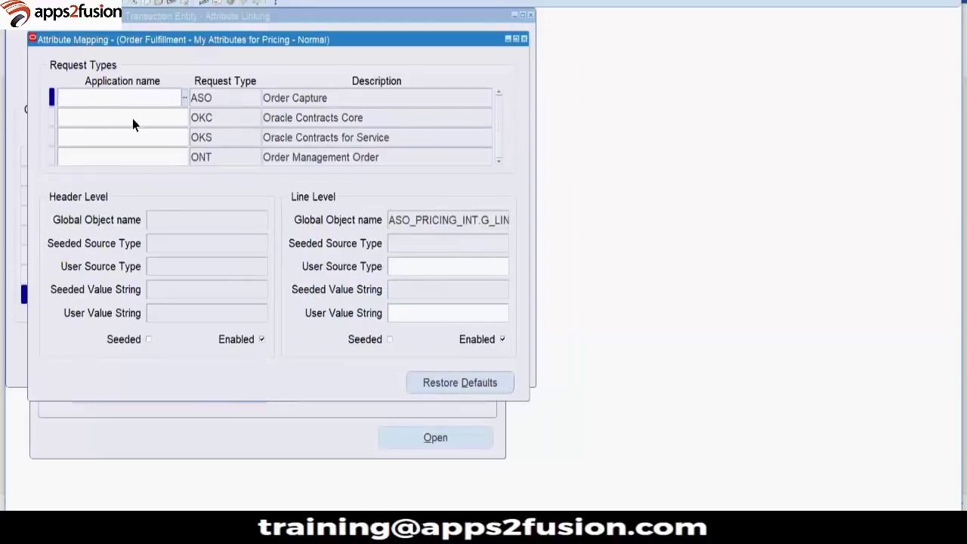
pyautogui.click(151, 157)
pyautogui.write('Ad')
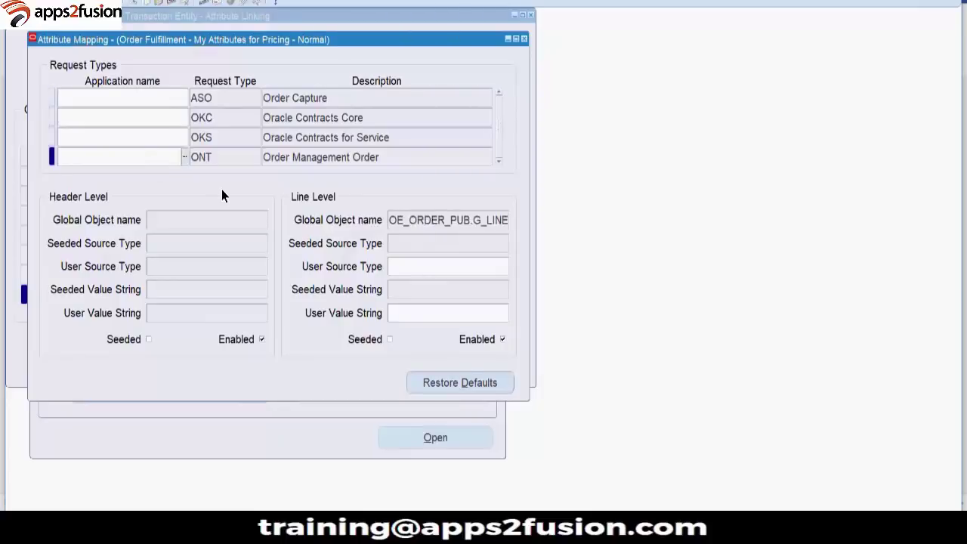
pyautogui.write('vanced Pricing')
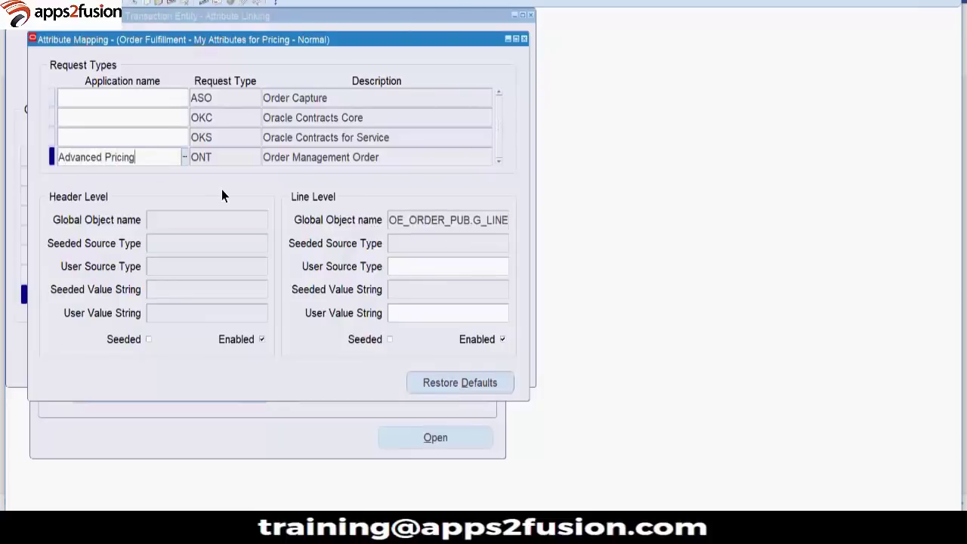
pyautogui.hotkey('shift', 'Home')
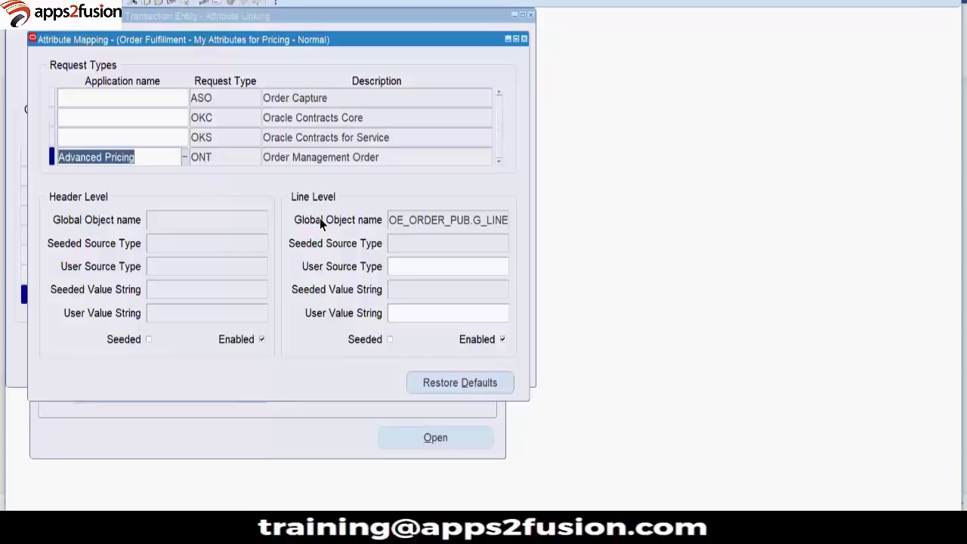
pyautogui.click(458, 383)
# - Set the line-level user source type of SECOND's ONT mapping to PL/SQL API
pyautogui.click(443, 266)
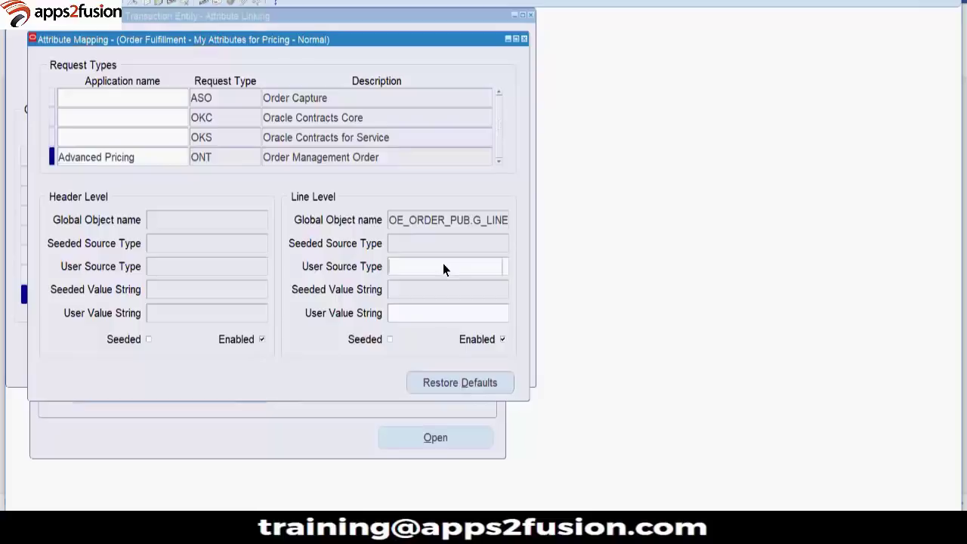
pyautogui.click(505, 266)
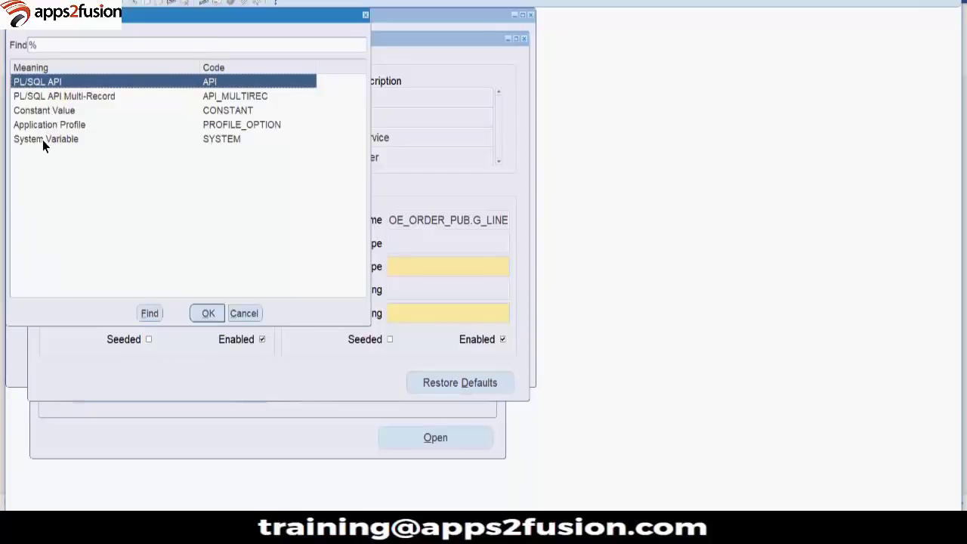
pyautogui.click(211, 313)
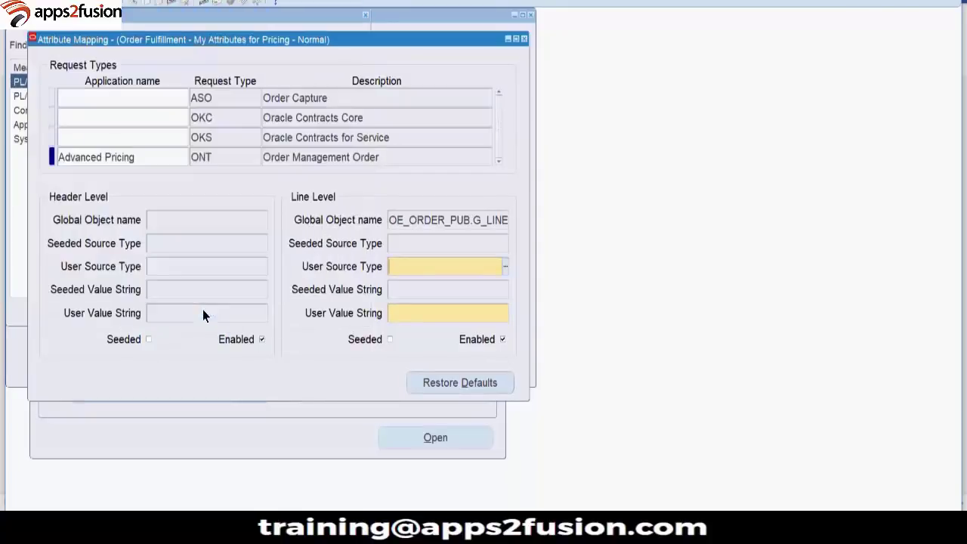
pyautogui.click(497, 313)
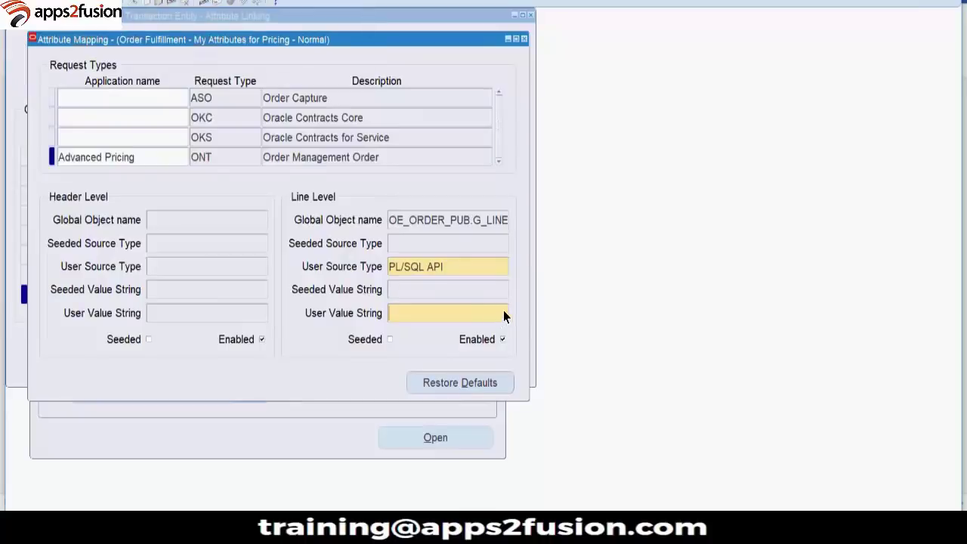
pyautogui.write('My')
pyautogui.press('BackSpace')
pyautogui.press('BackSpace')
# - Map SECOND at line level with user source type Constant Value and user value string 123, and close its attribute mapping
pyautogui.click(469, 262)
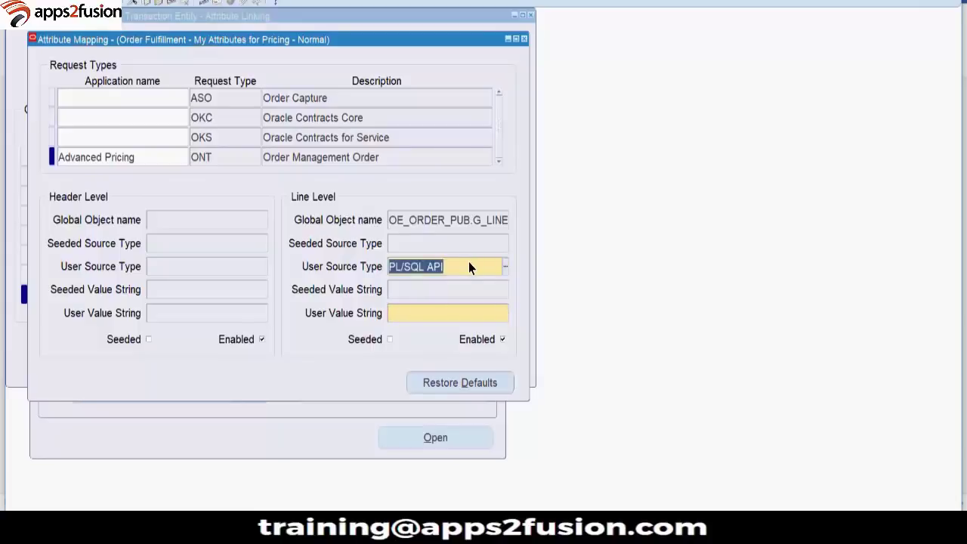
pyautogui.write('Con')
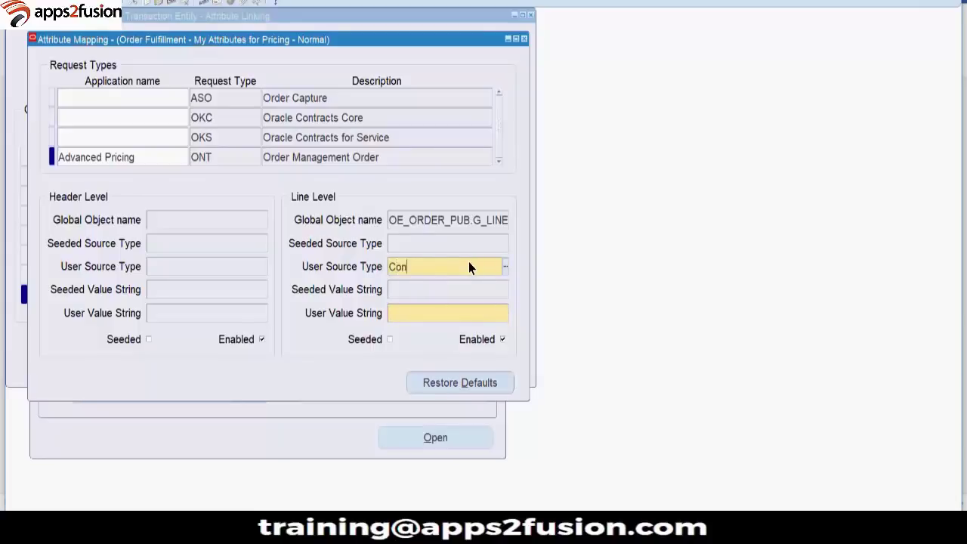
pyautogui.write('stant')
pyautogui.press('Tab')
pyautogui.write('12')
pyautogui.doubleClick(426, 316)
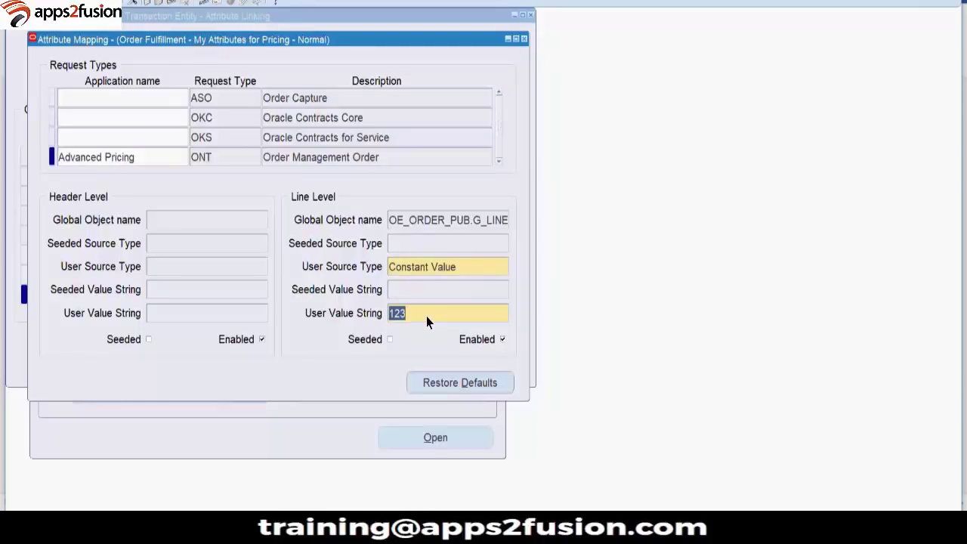
pyautogui.click(524, 40)
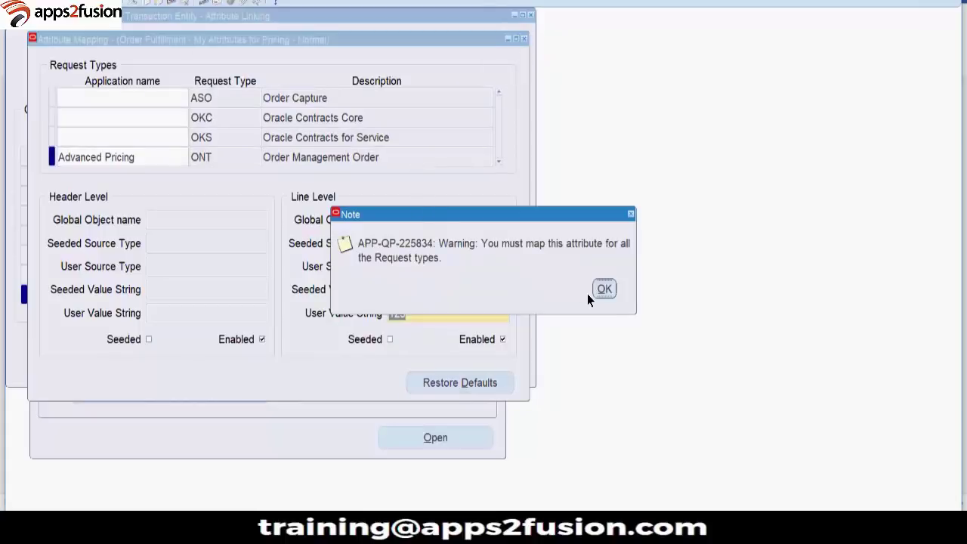
pyautogui.press('Return')
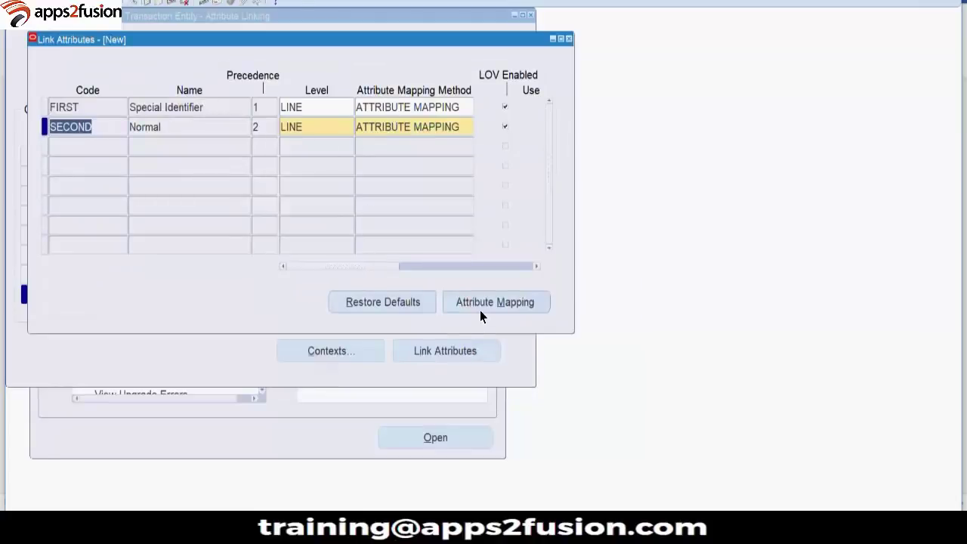
# - Close the linked attributes of MYCONTEXT and build the attribute mapping rules
pyautogui.click(569, 40)
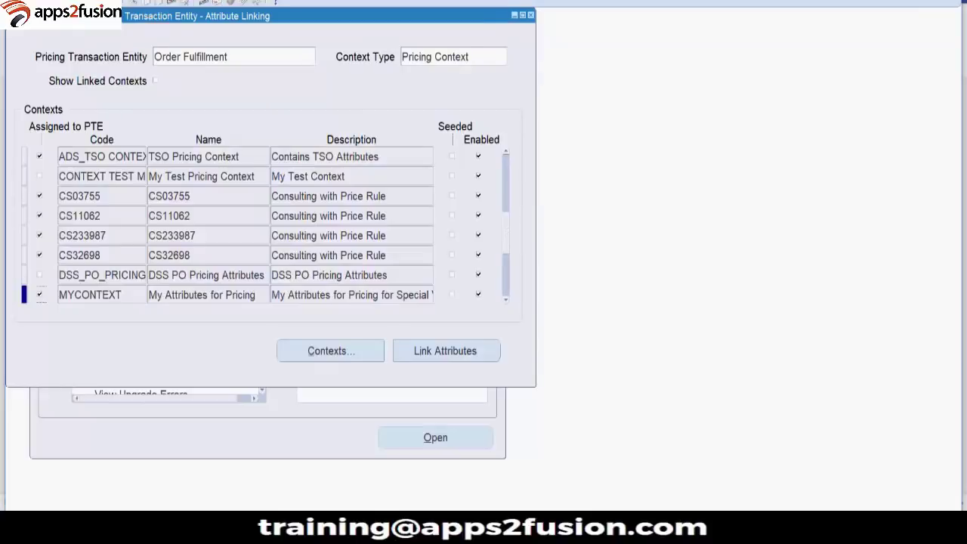
pyautogui.hotkey('alt', 't')
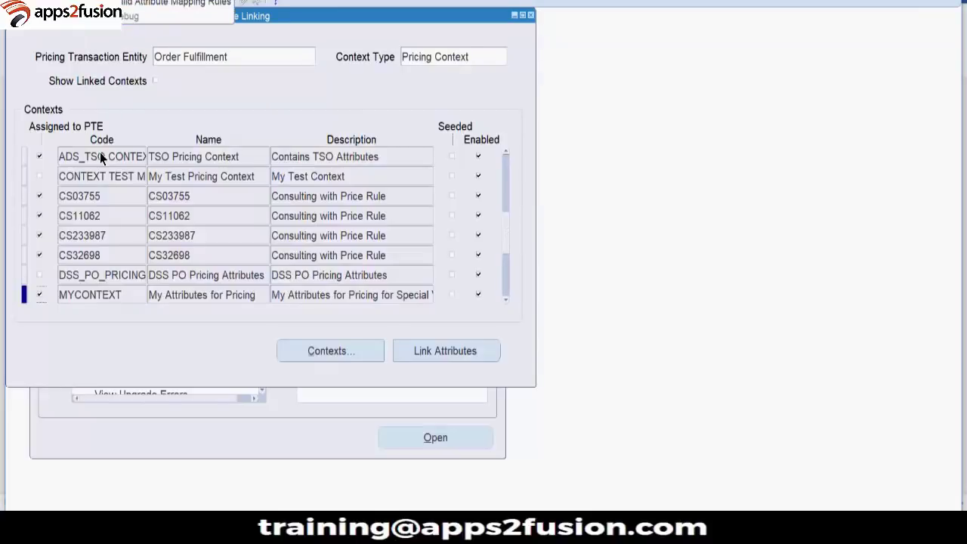
pyautogui.click(196, 4)
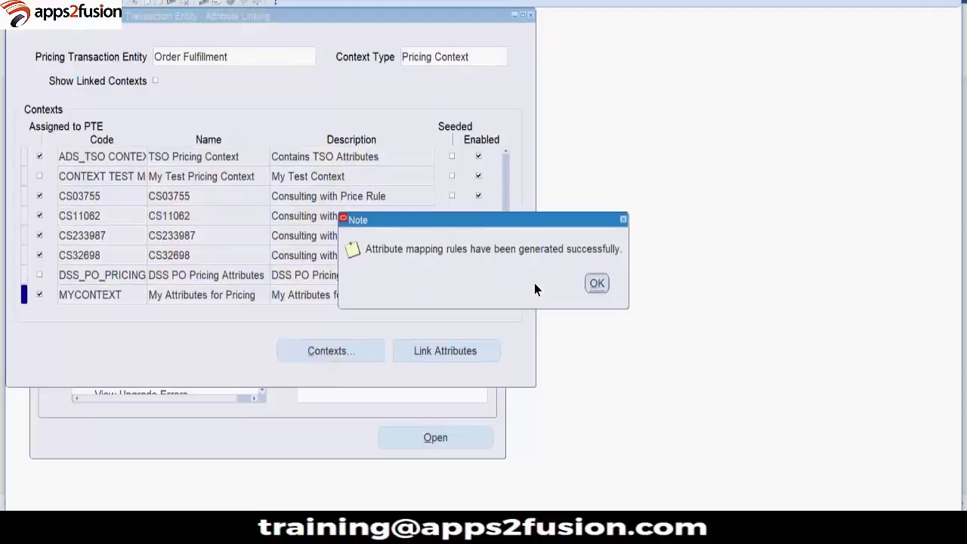
pyautogui.click(596, 283)
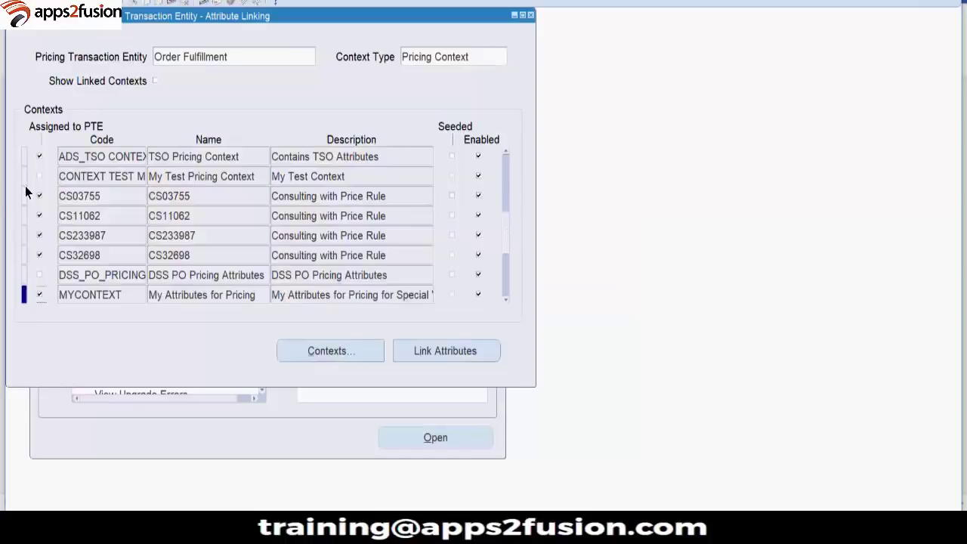